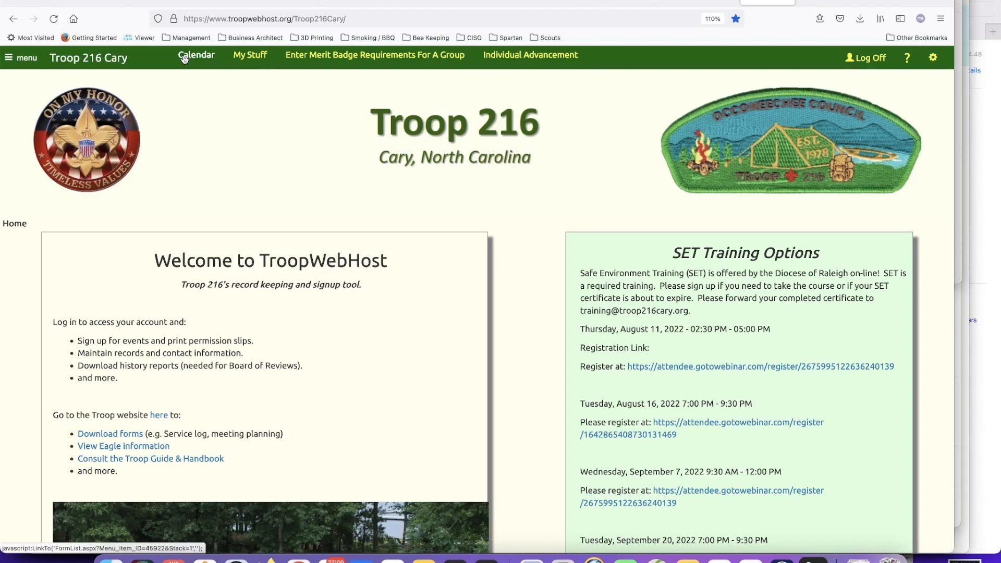
Open the troop calendar with March 2023 as the displayed month
left_click(9, 61)
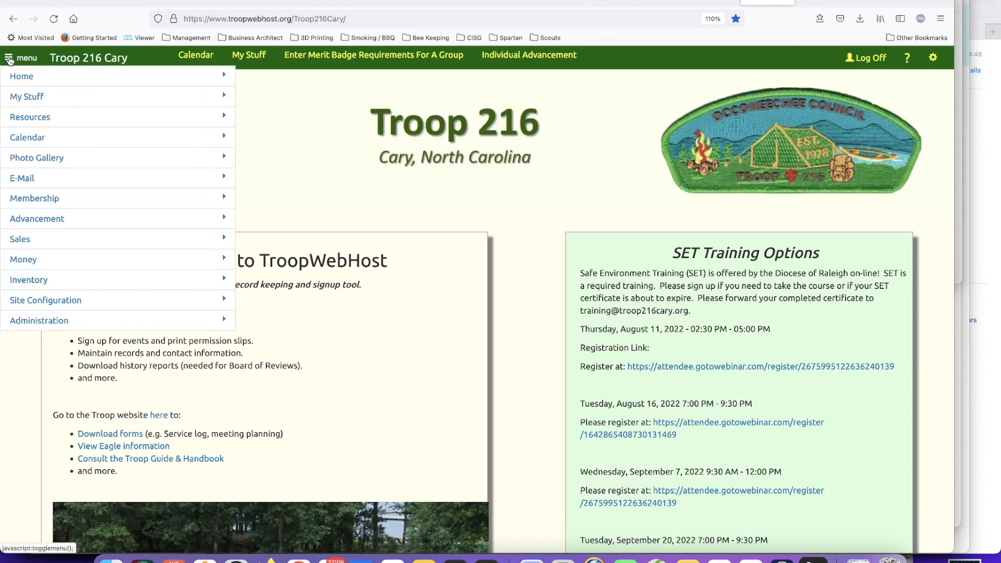
left_click(28, 140)
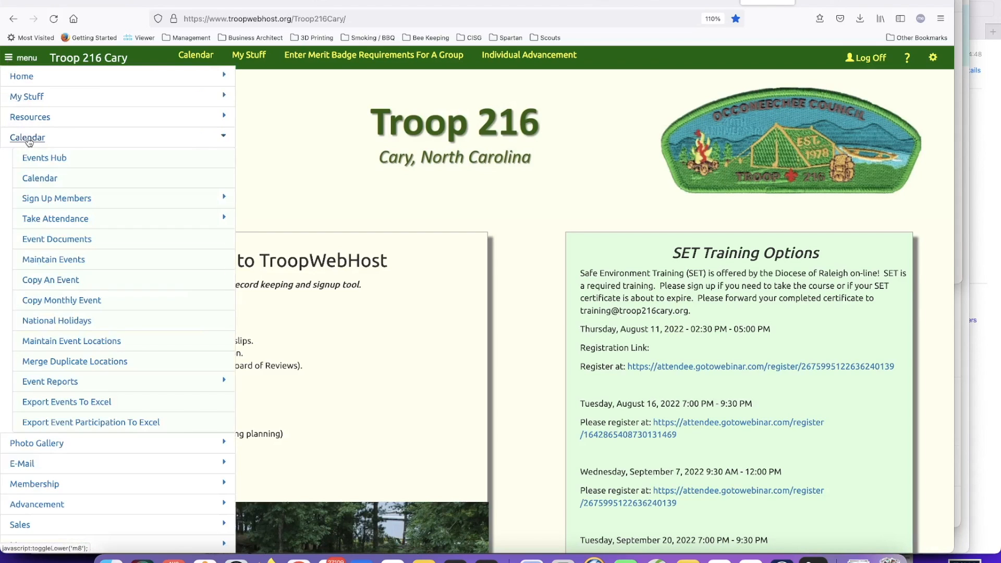
left_click(41, 180)
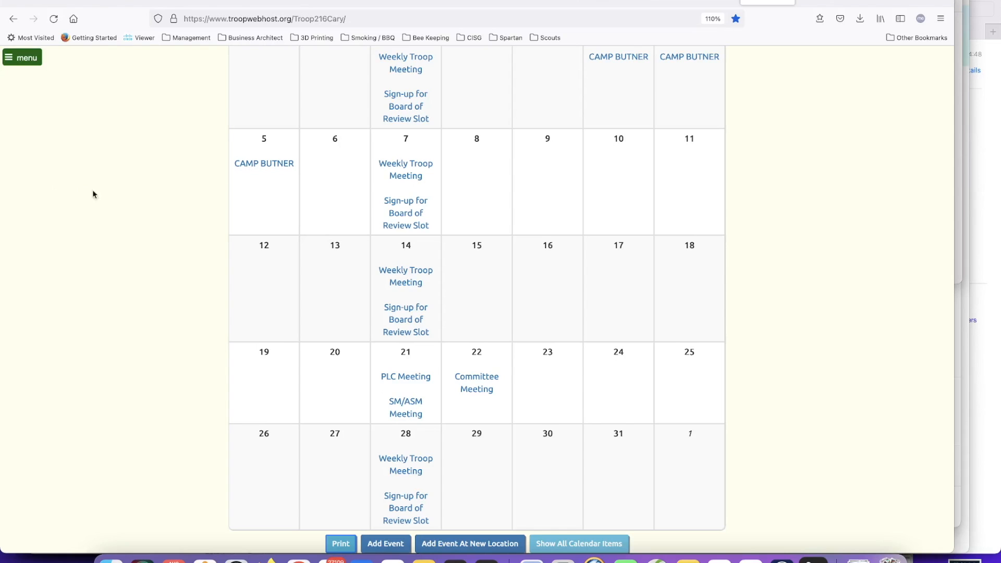
scroll(132, 206, "up", 3)
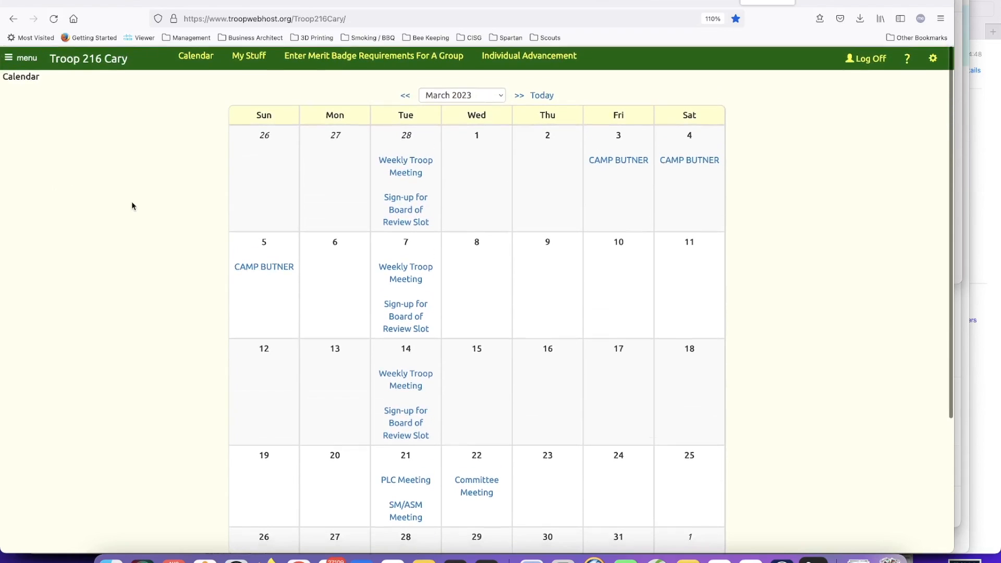
left_click(499, 95)
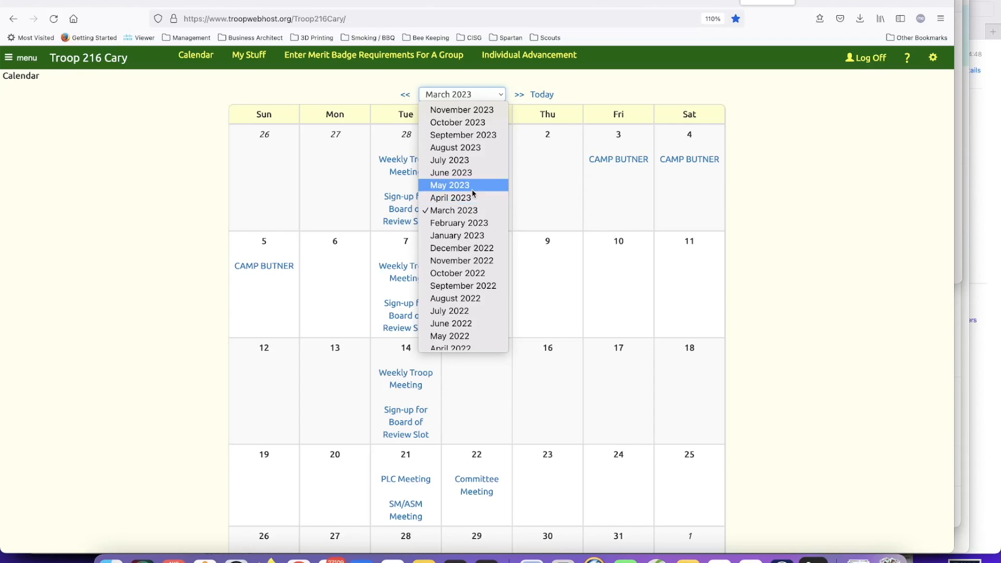
left_click(476, 211)
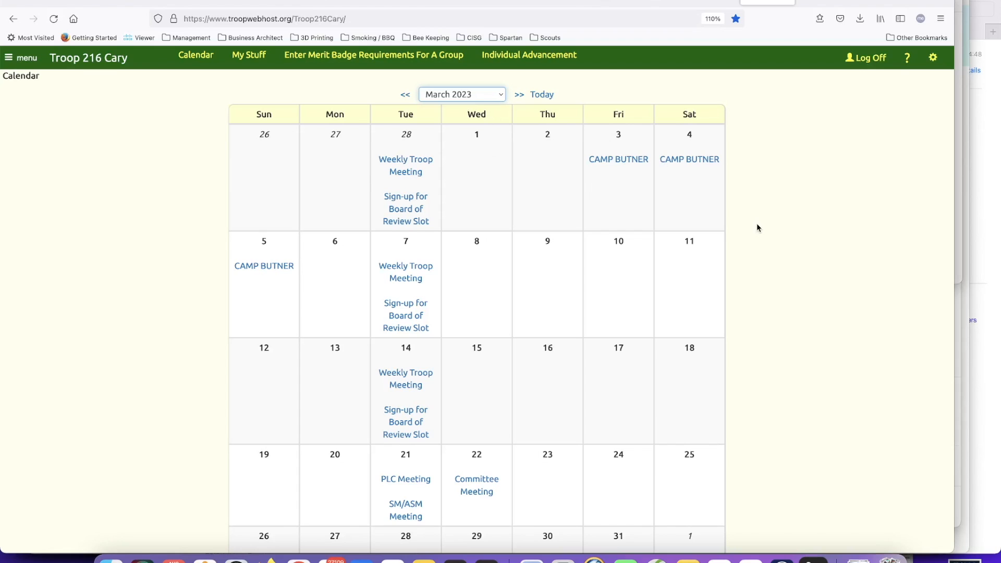
Start a new calendar event at an existing location and set its event type to Campout
scroll(757, 223, "down", 3)
scroll(758, 228, "down", 4)
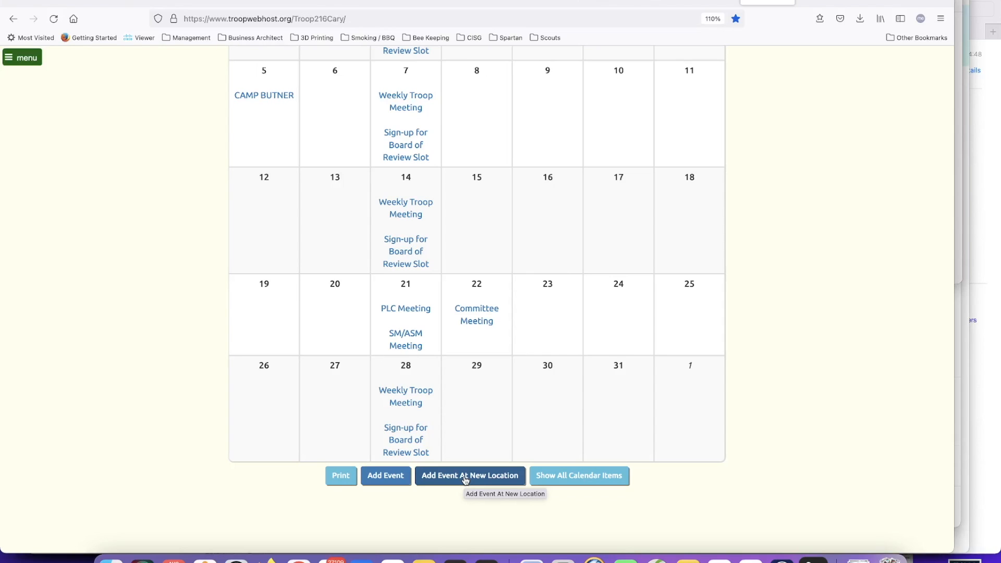
left_click(388, 479)
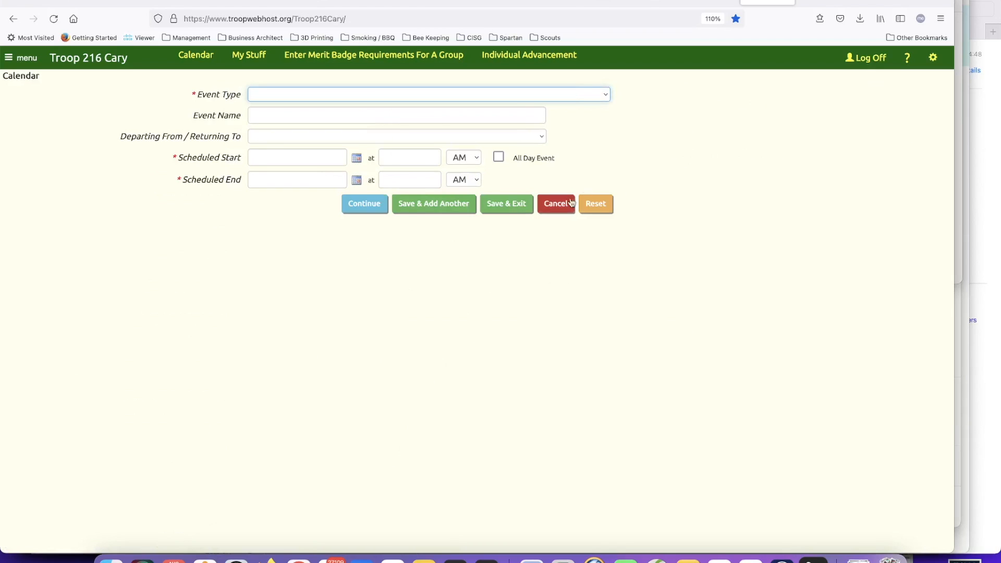
left_click(605, 98)
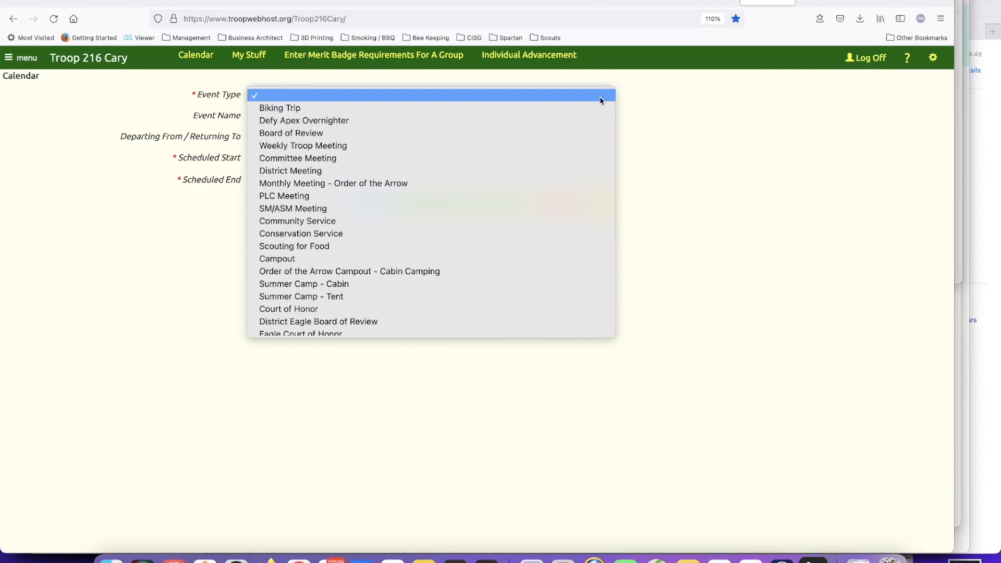
left_click(400, 259)
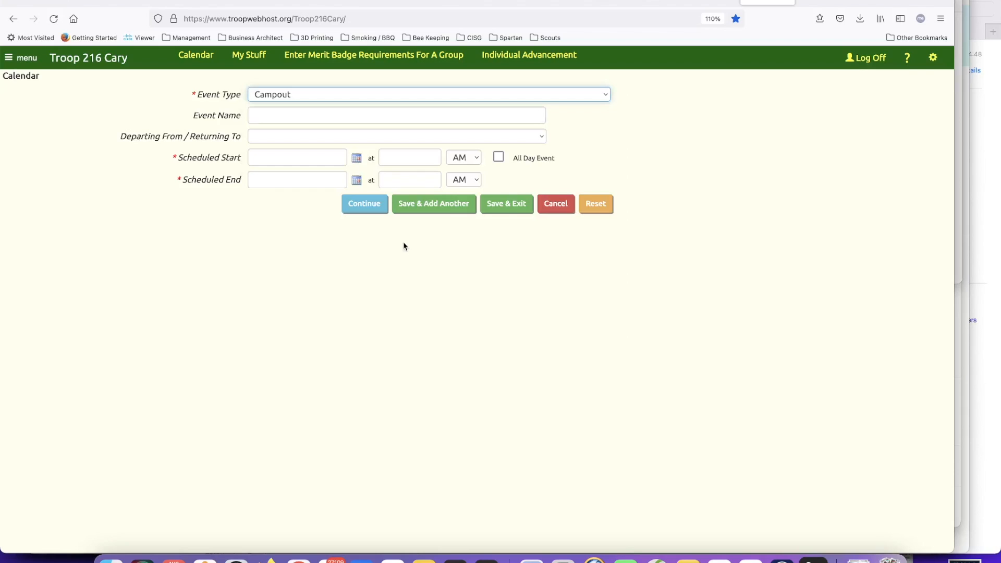
Name the event "Cardinal District Camporee"
left_click(406, 117)
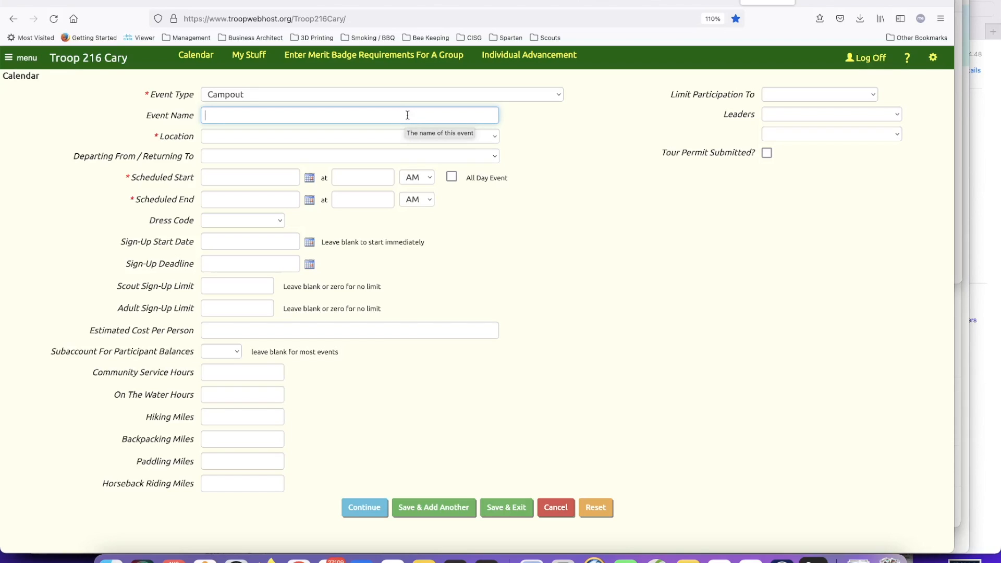
type("Cardi")
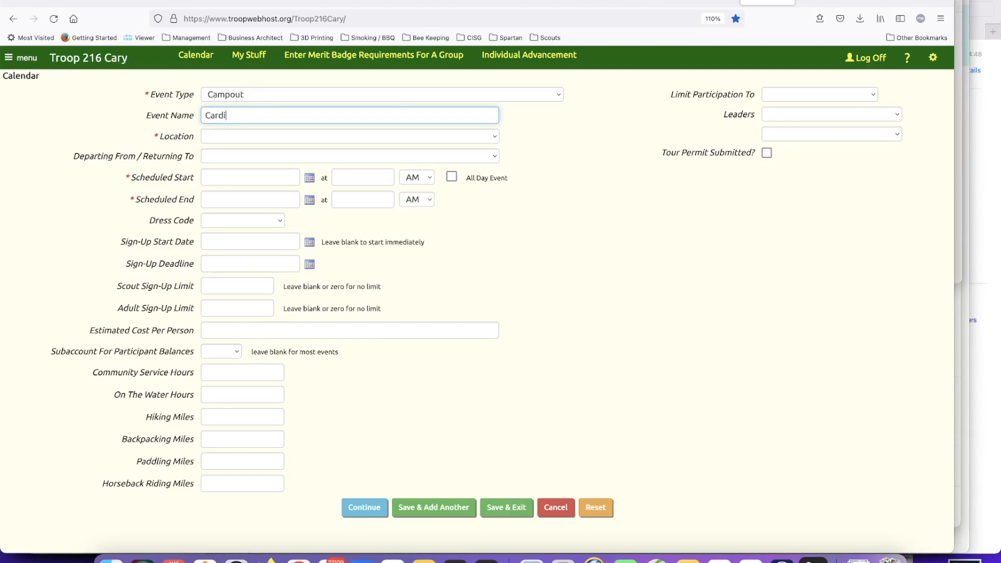
type("nal District Camporee")
Set the event location to Camp Durant and the departing from / returning to place to Apex Crossing Shopping Center
left_click(497, 137)
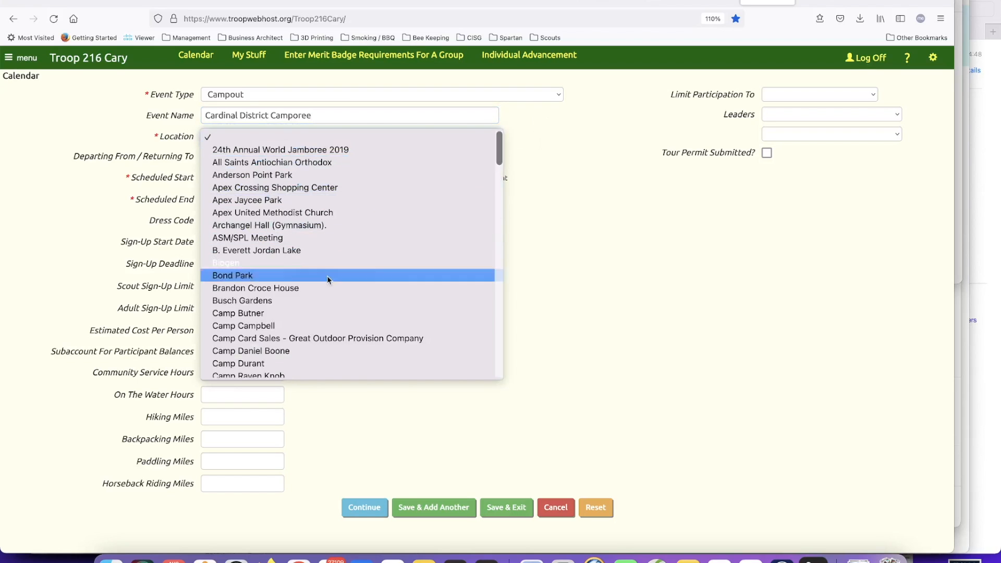
scroll(324, 289, "down", 3)
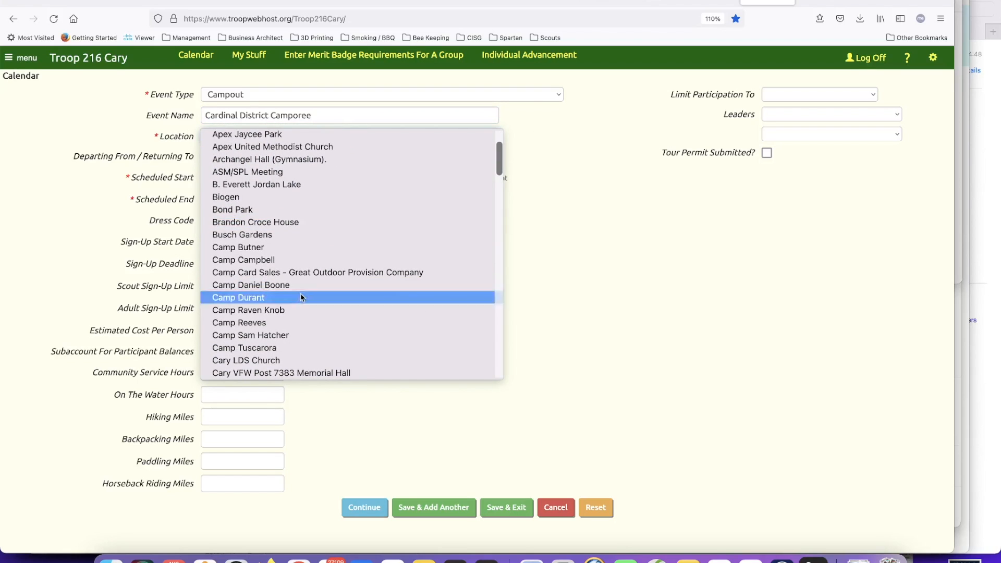
left_click(300, 294)
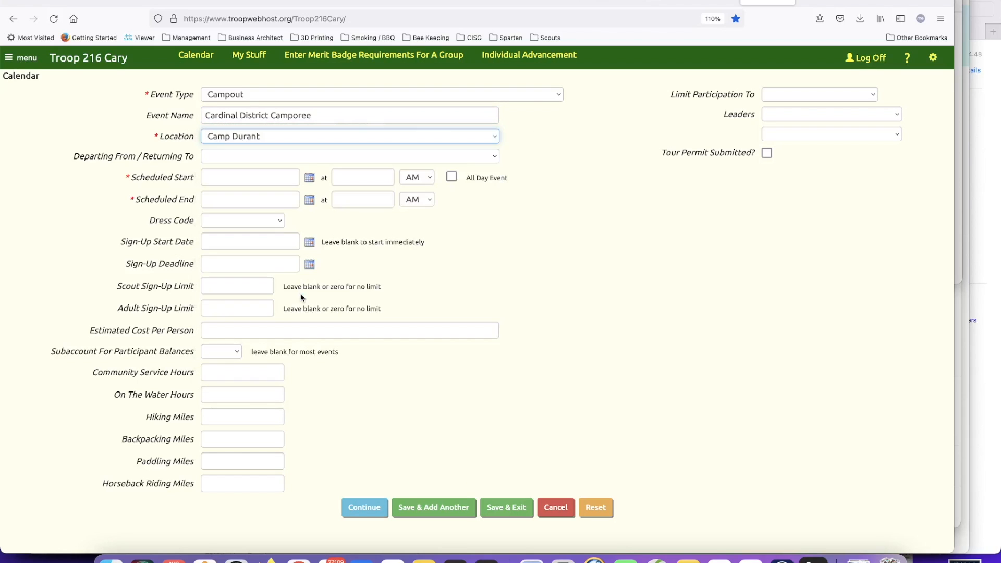
left_click(491, 157)
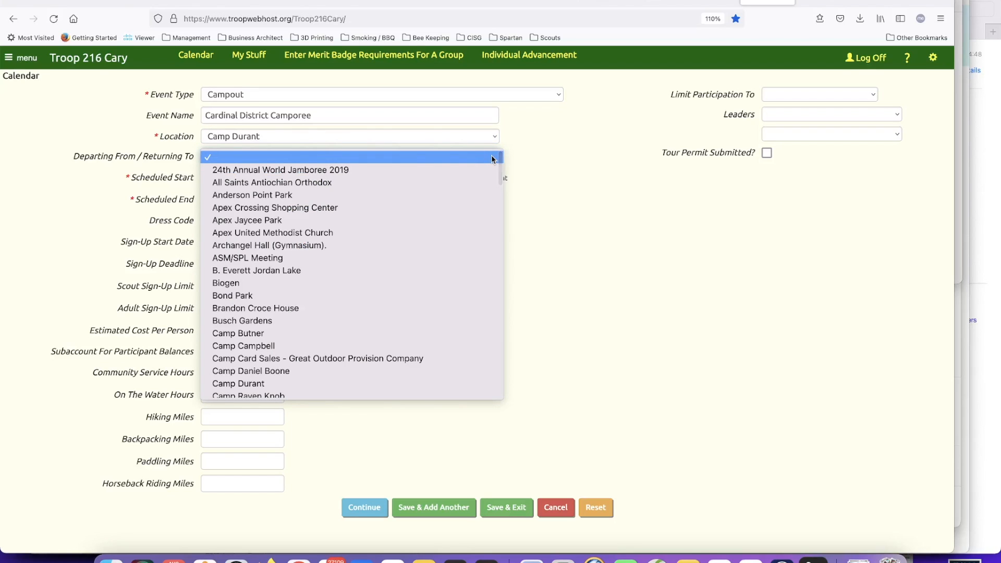
left_click(394, 207)
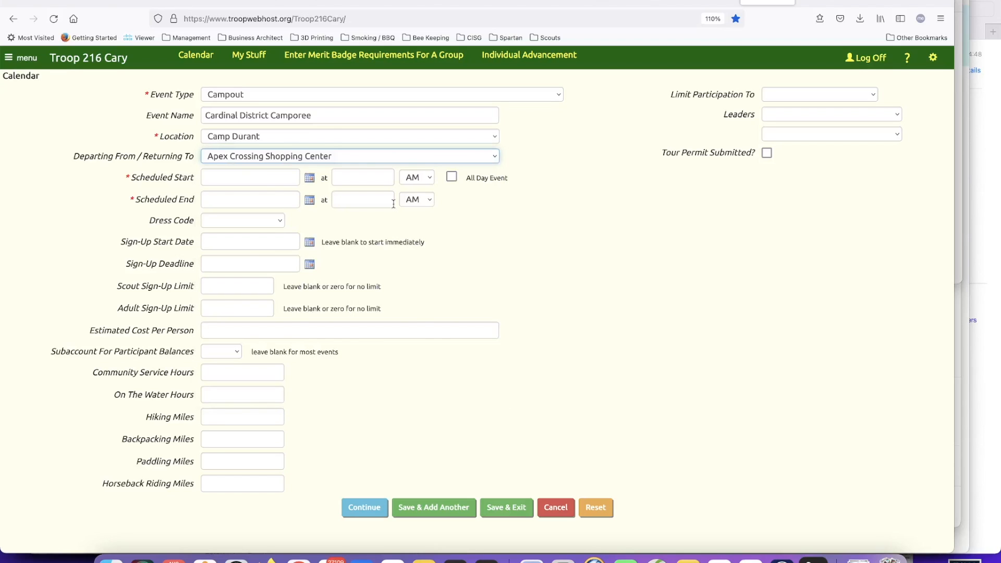
Set the scheduled start date to 03/24/2023 and the scheduled end date to 03/26/2023
left_click(309, 178)
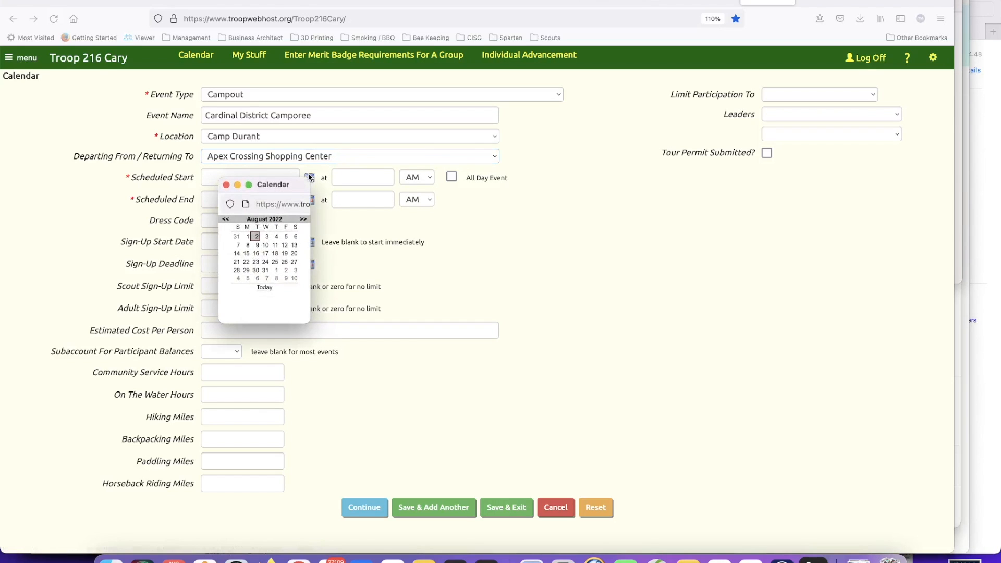
left_click(304, 220)
left_click(304, 220)
left_click(304, 219)
left_click(303, 220)
left_click(304, 220)
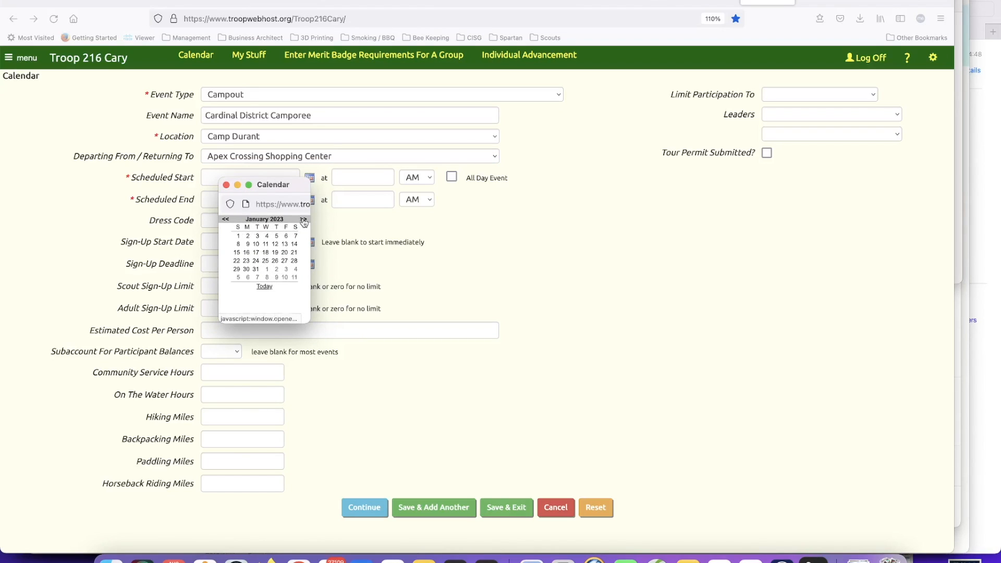
left_click(303, 219)
left_click(304, 220)
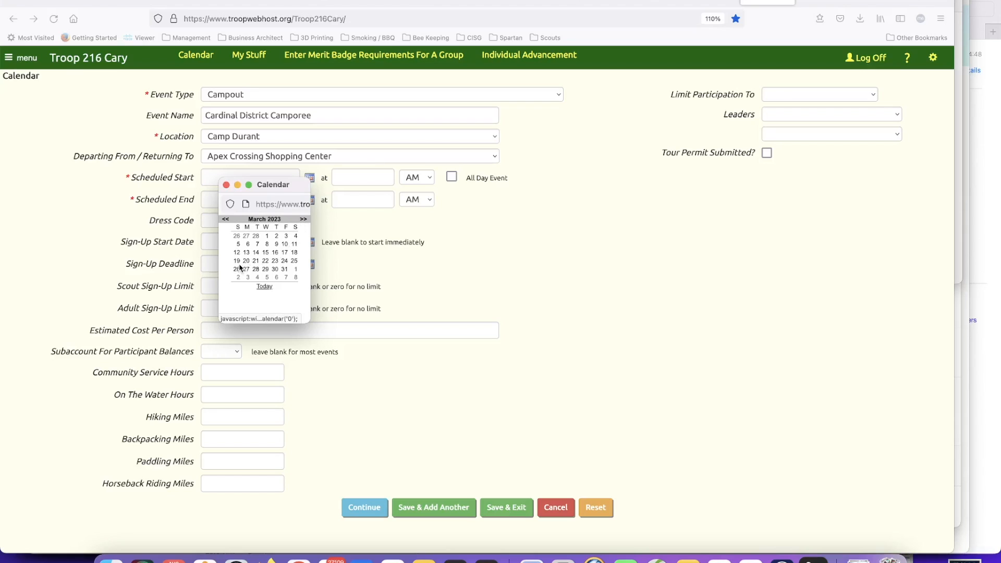
left_click(284, 261)
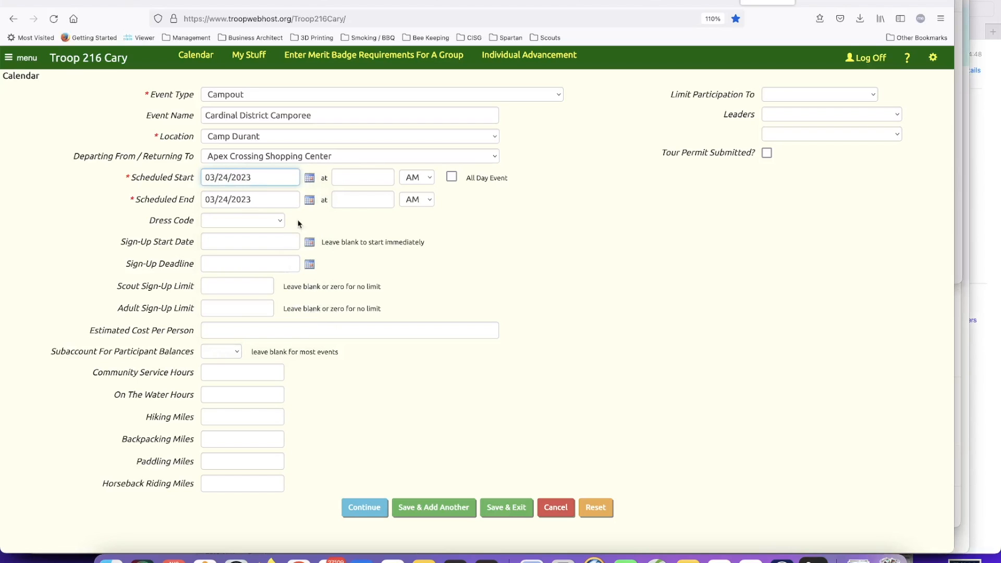
left_click(309, 201)
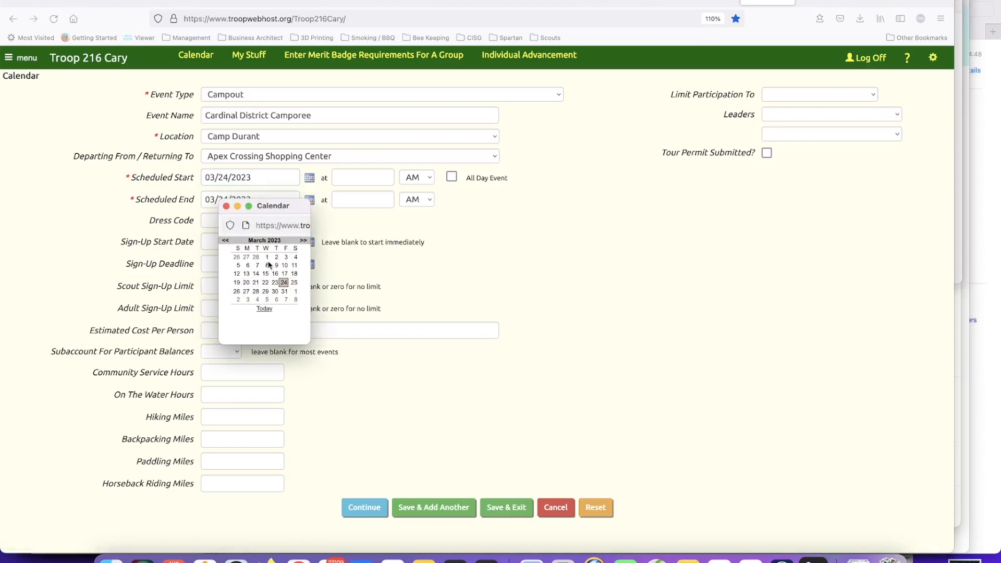
left_click(238, 290)
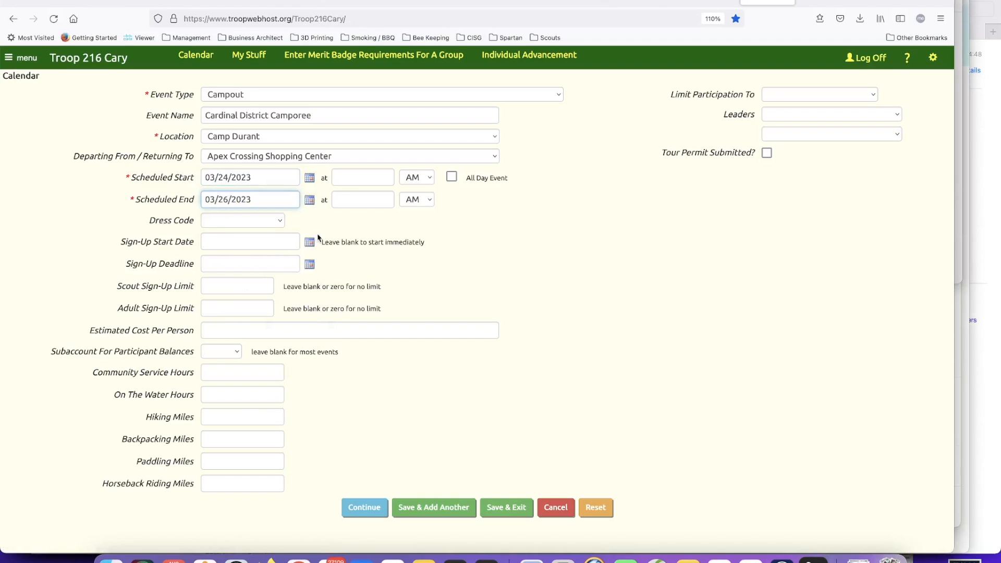
Set the scheduled start time to 4:30 PM
left_click(357, 180)
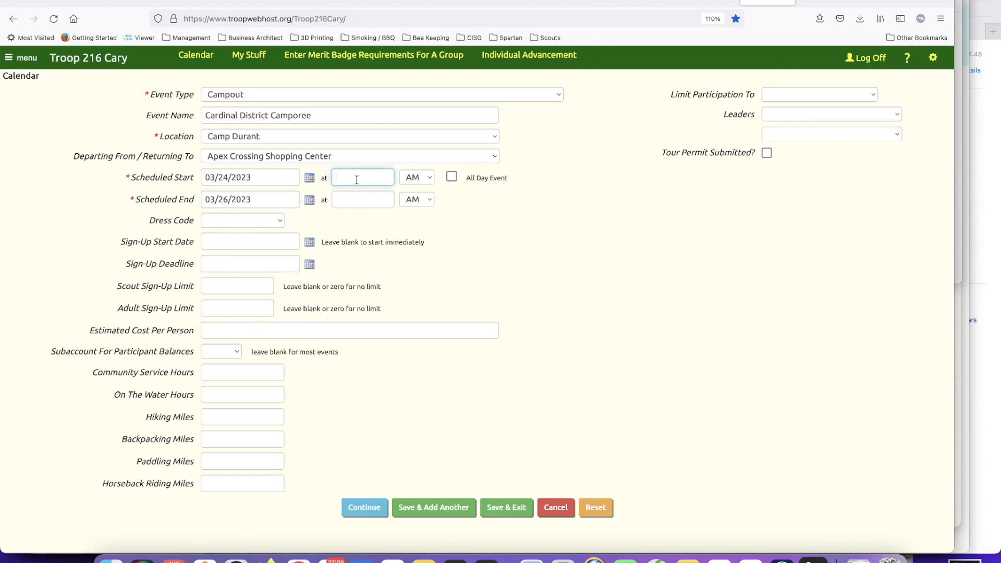
type("4")
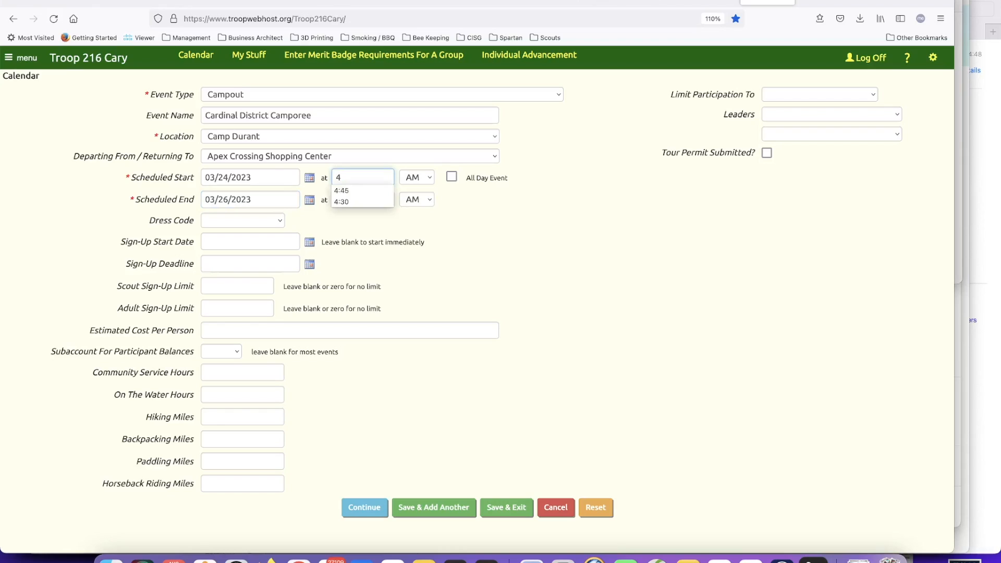
left_click(350, 202)
left_click(429, 180)
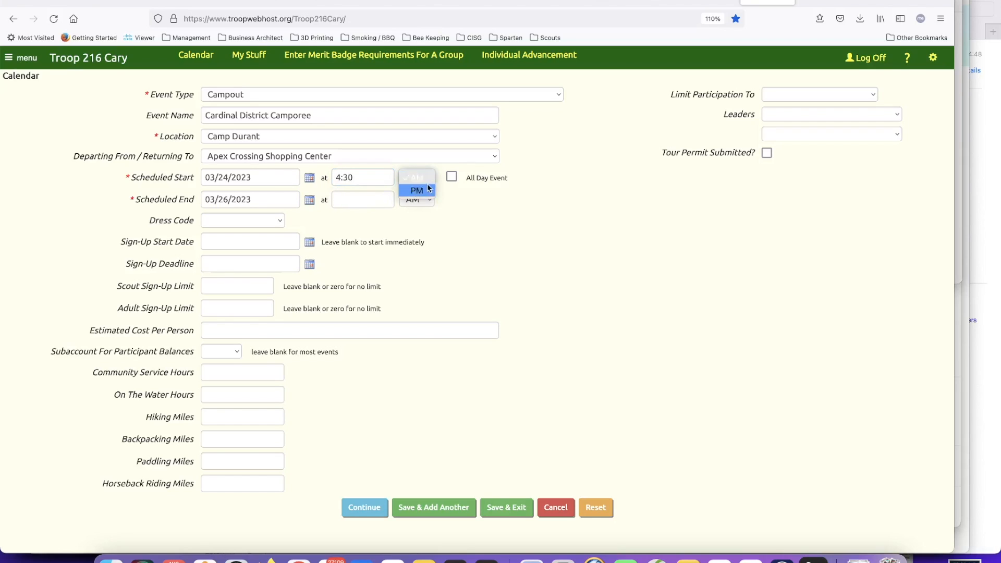
left_click(417, 191)
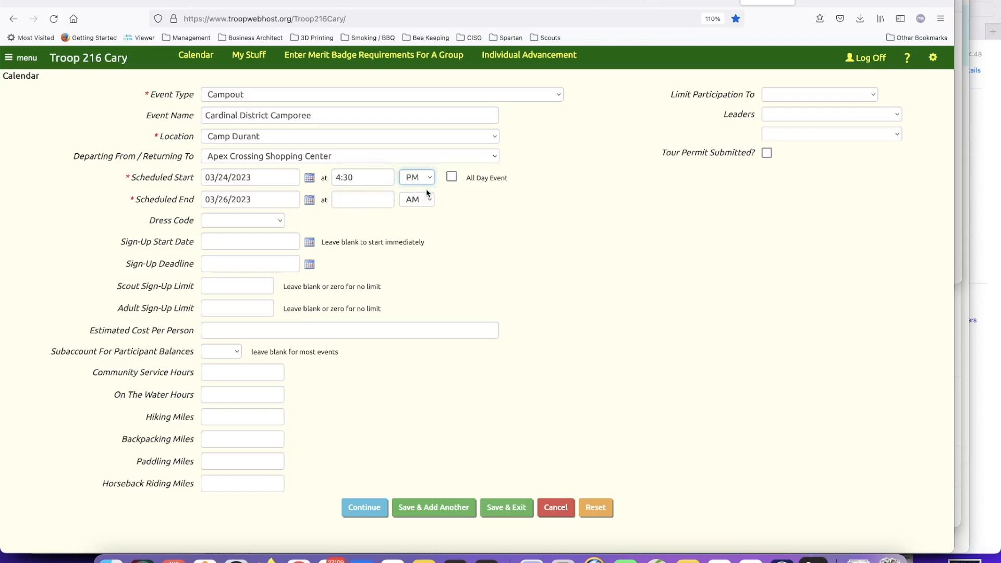
Set the scheduled end time to 11:00 AM and the dress code to Class A
left_click(373, 201)
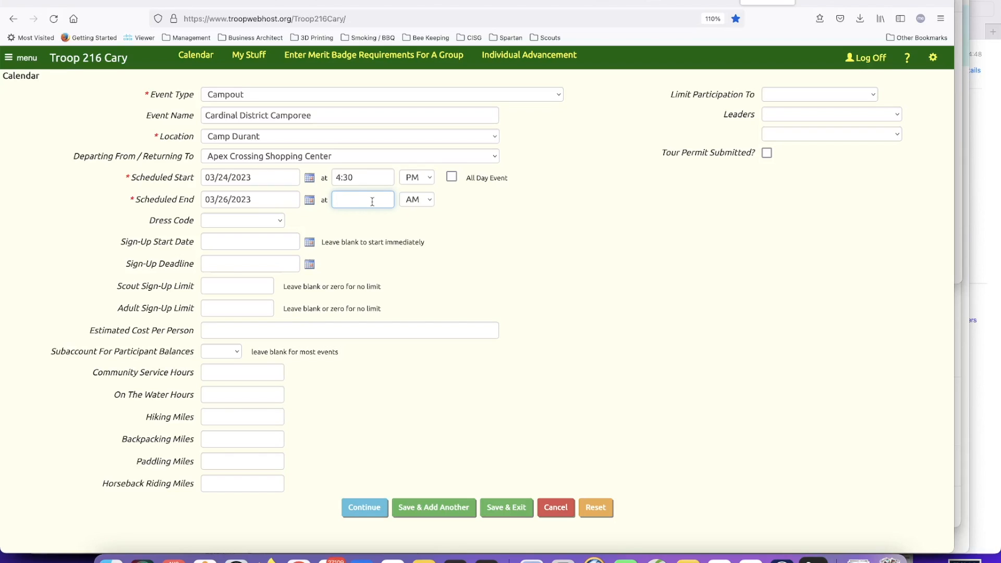
type("11")
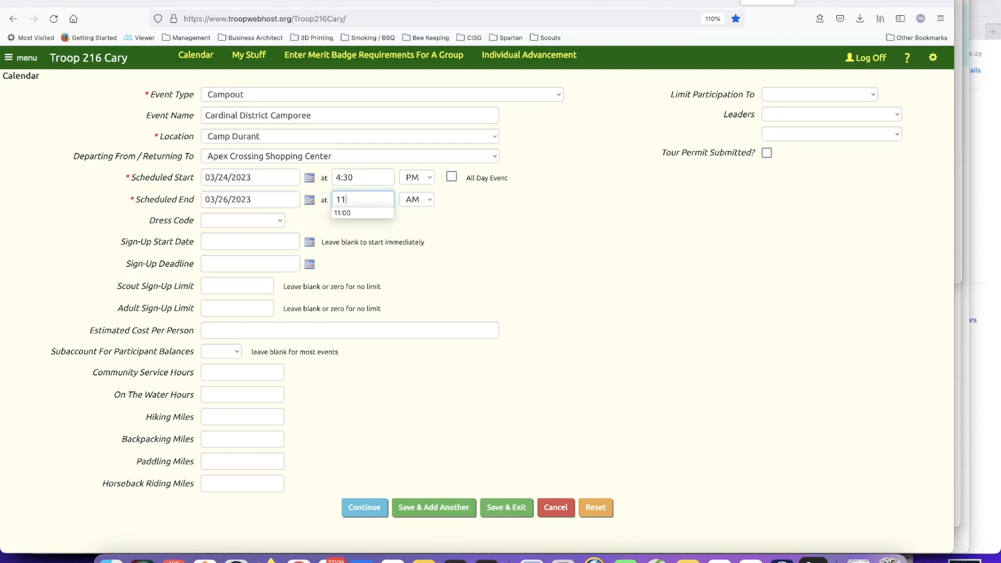
left_click(357, 212)
left_click(282, 221)
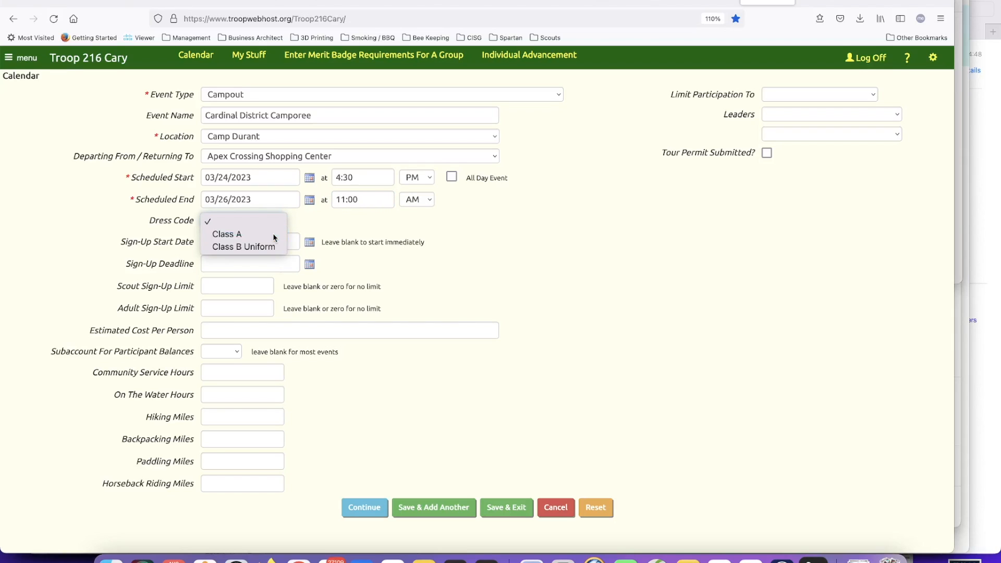
left_click(273, 235)
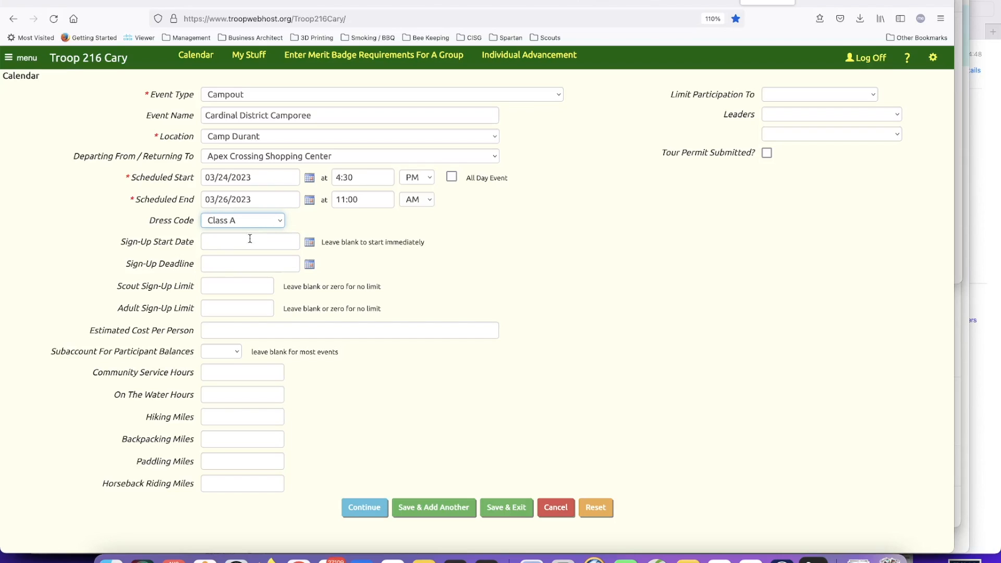
Set the event's sign-up start date to 02/20/2023
left_click(310, 244)
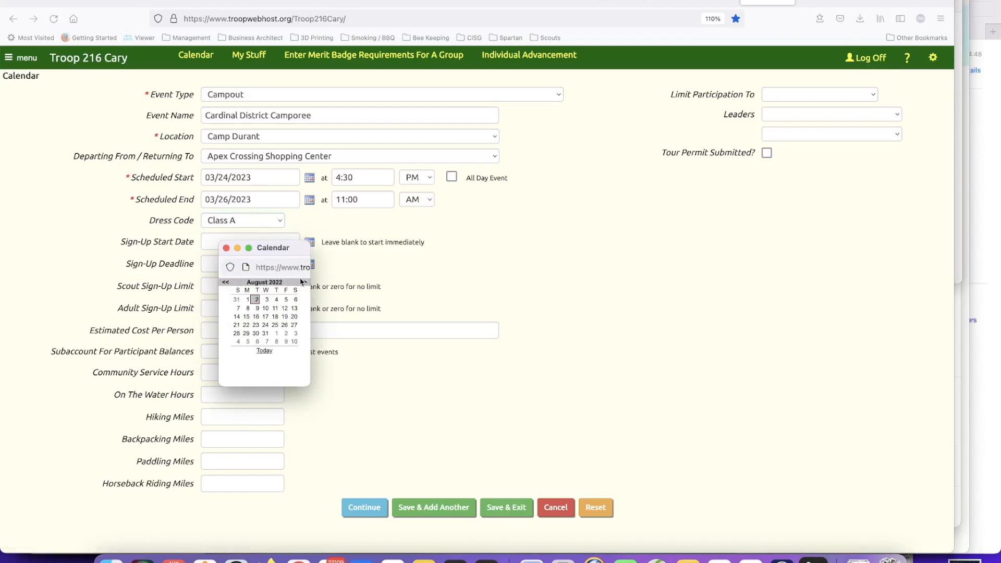
left_click(303, 283)
left_click(303, 282)
left_click(303, 283)
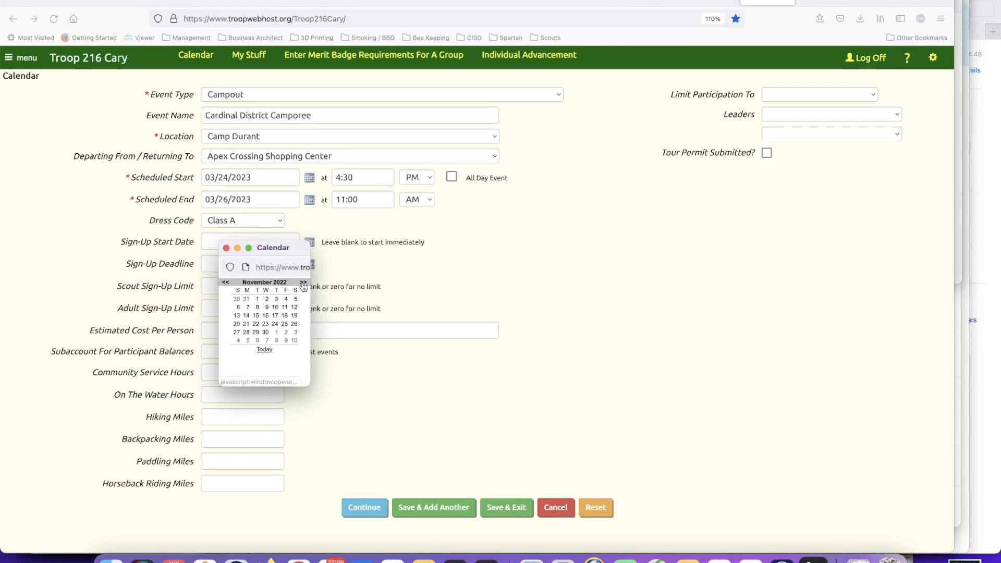
left_click(303, 283)
left_click(303, 282)
left_click(303, 283)
left_click(303, 283)
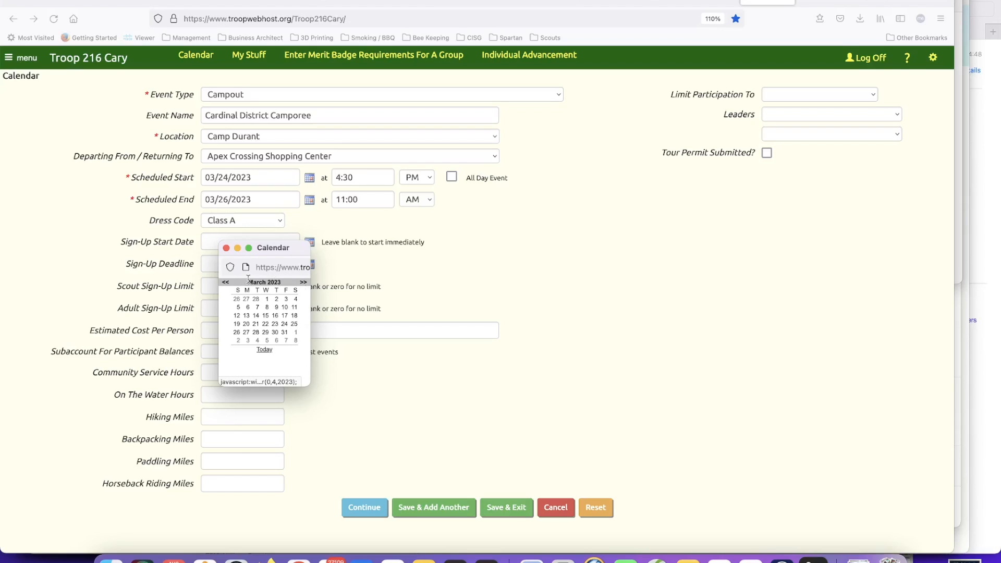
left_click(225, 283)
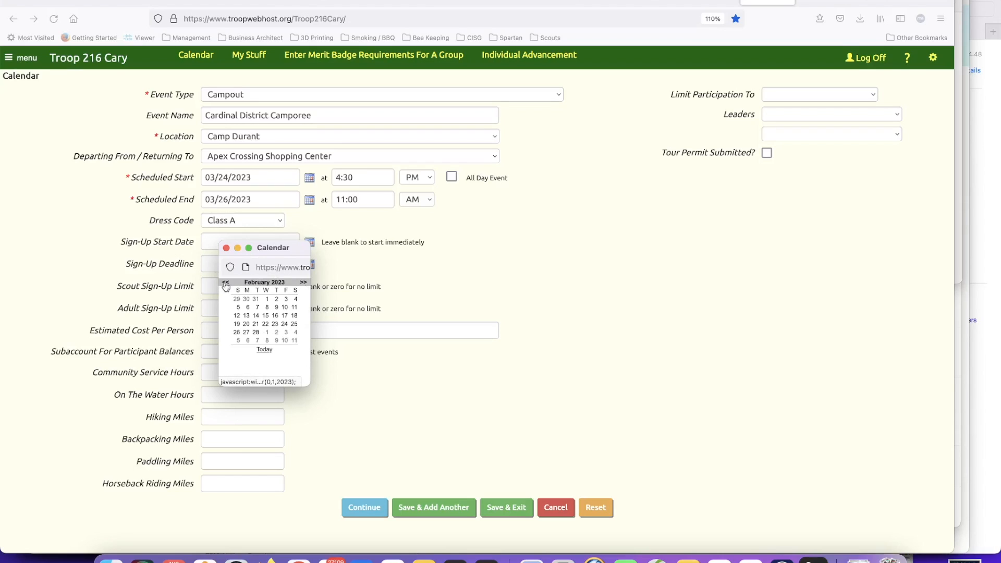
left_click(247, 324)
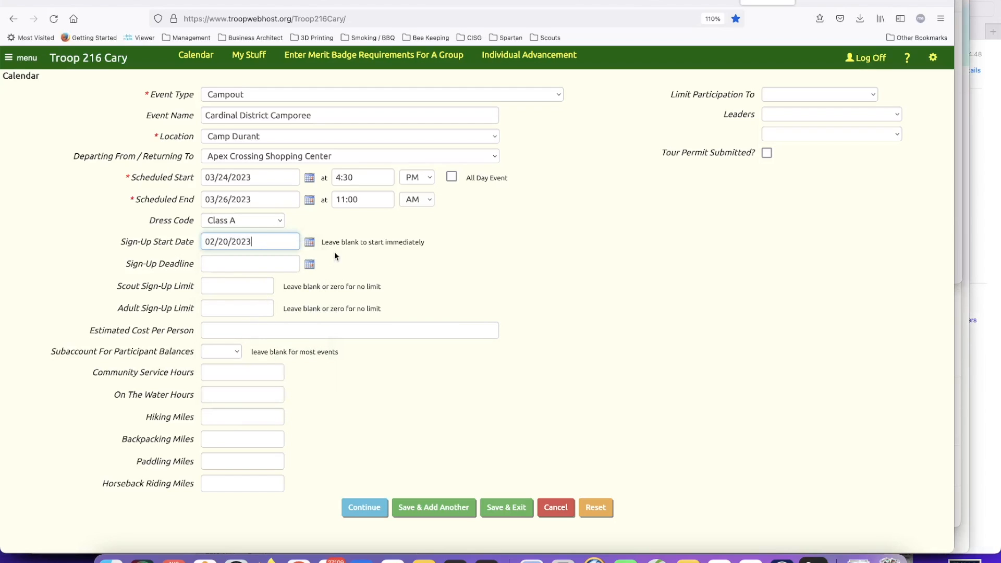
Set the event's sign-up deadline to 03/10/2023
left_click(310, 266)
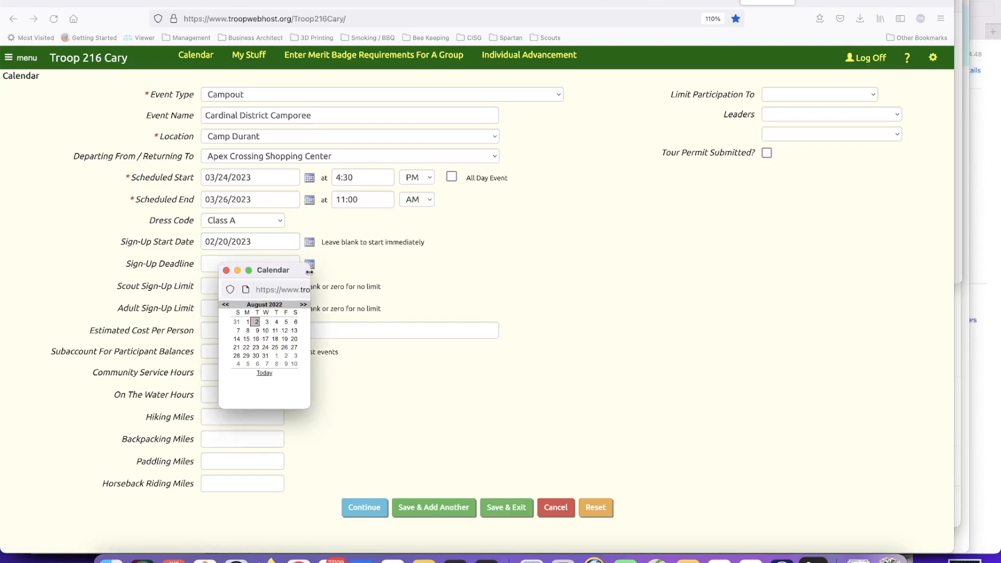
left_click(304, 306)
left_click(304, 306)
left_click(304, 306)
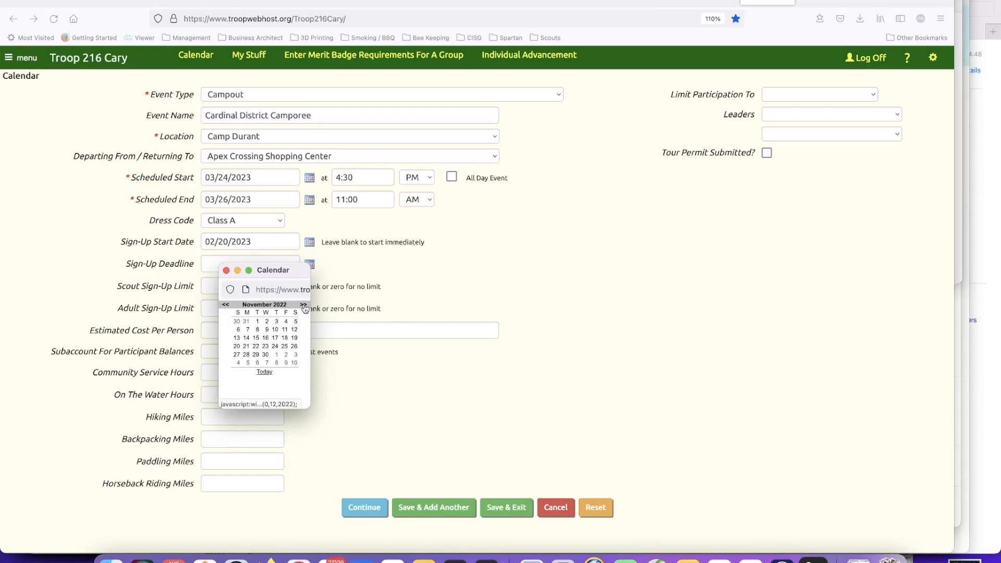
left_click(304, 306)
left_click(304, 306)
left_click(304, 306)
left_click(304, 306)
left_click(284, 330)
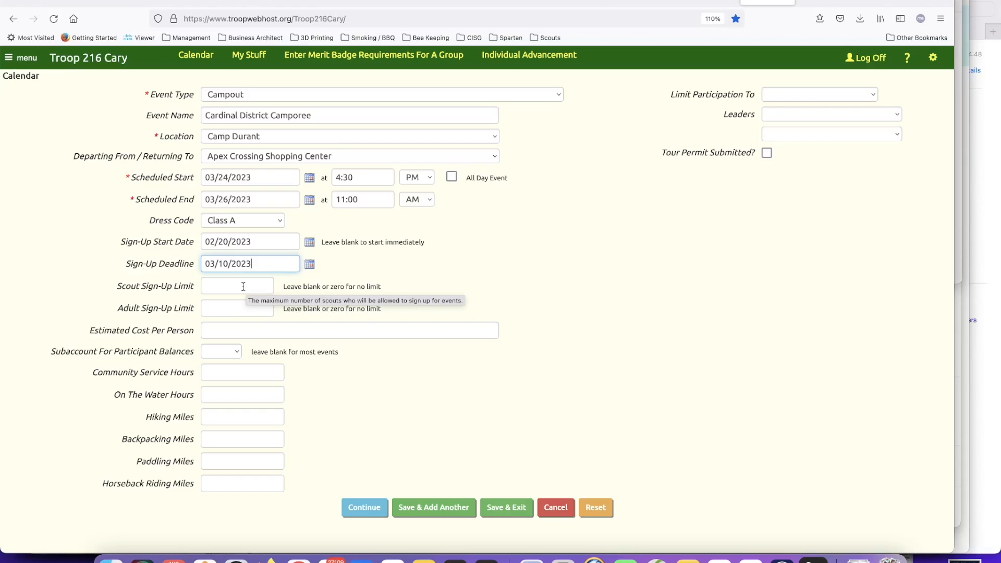
Set the adult sign-up limit to 12, leaving the scout sign-up limit blank
left_click(235, 305)
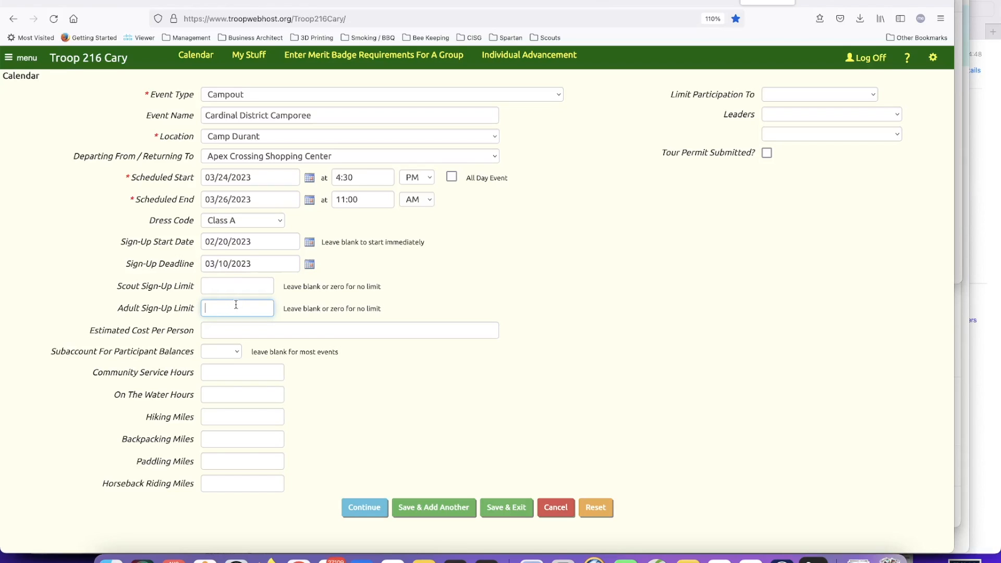
type("12")
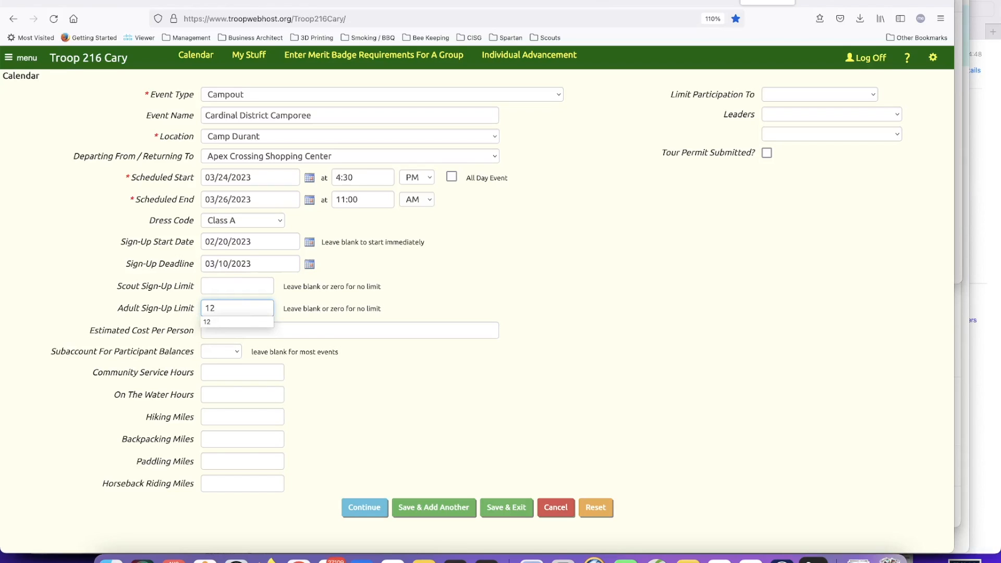
left_click(442, 276)
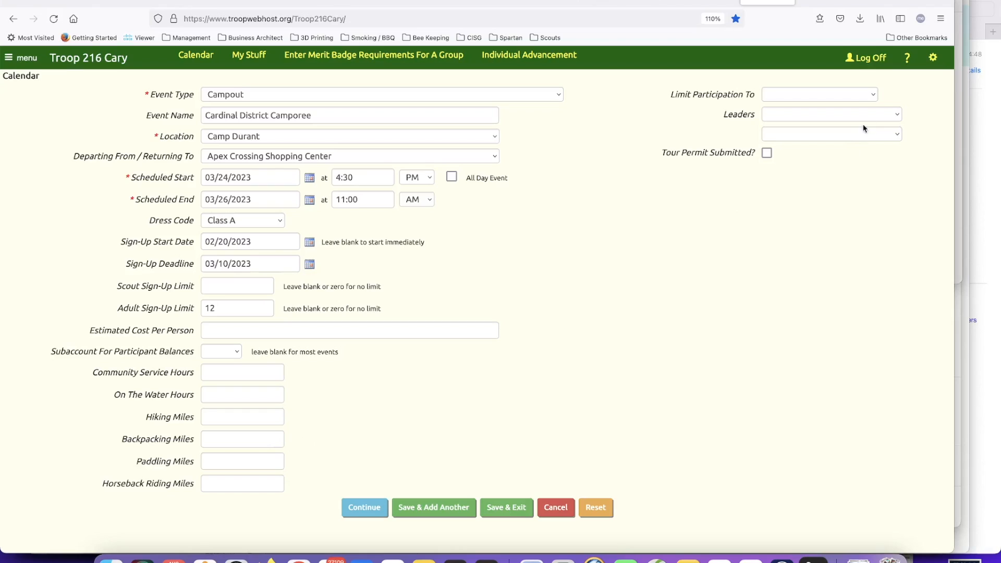
Choose the event's first leader, leaving the participation limit and the second leader blank
left_click(874, 96)
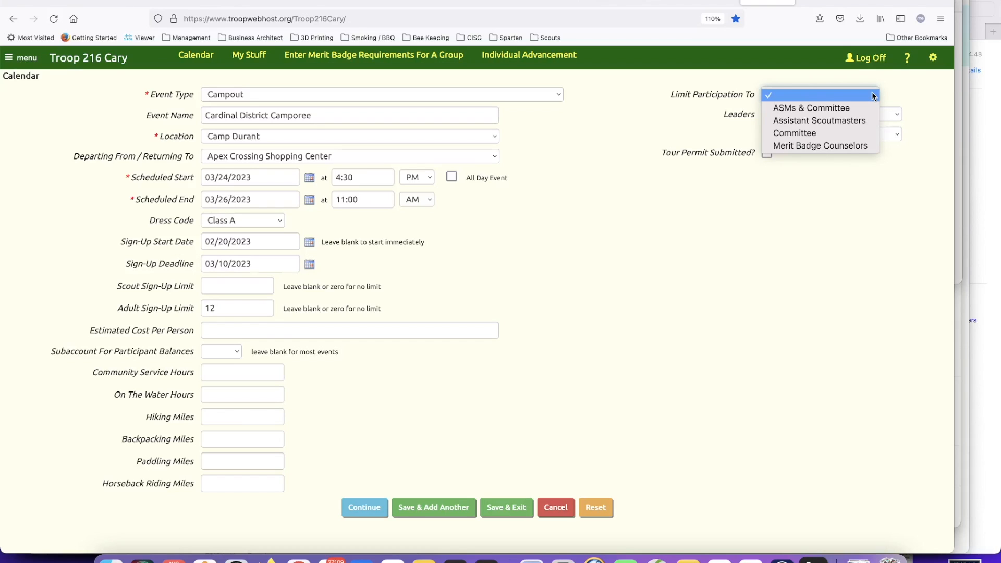
left_click(874, 97)
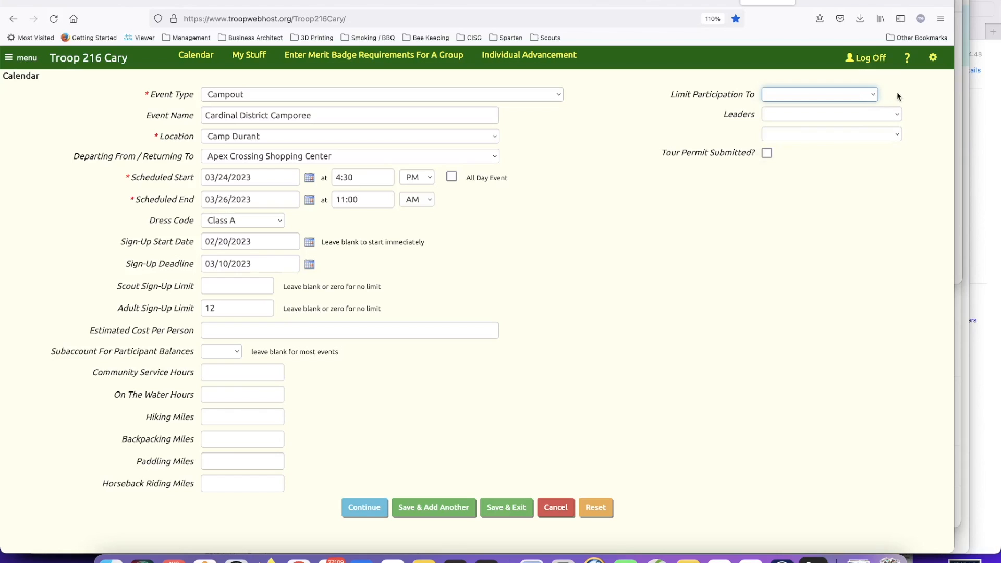
left_click(896, 114)
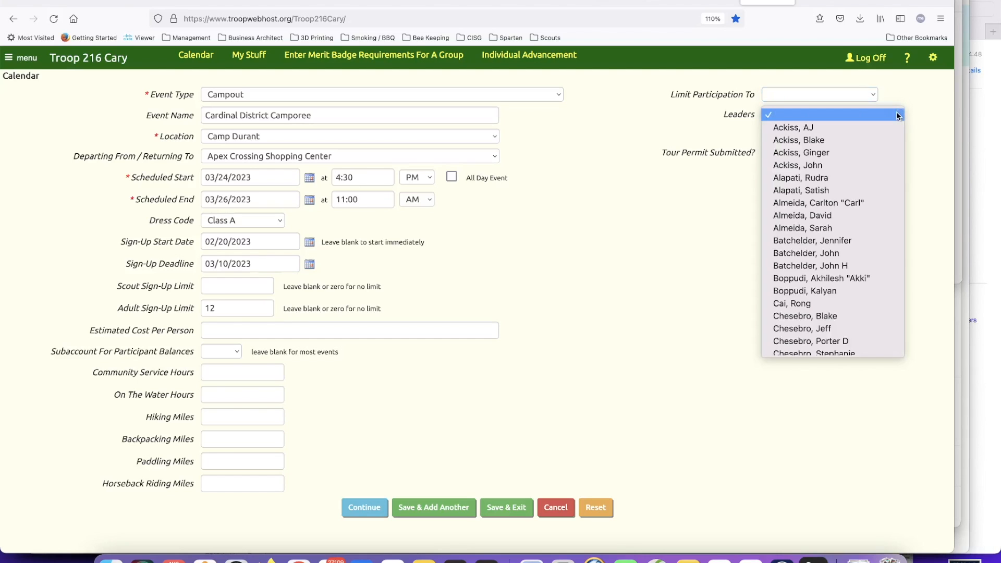
scroll(839, 249, "down", 5)
scroll(840, 250, "down", 5)
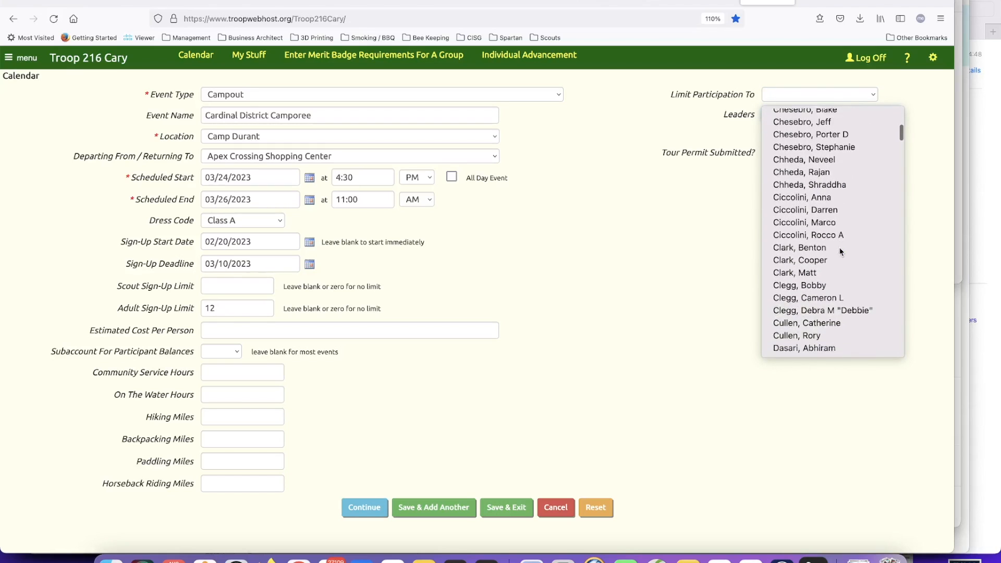
left_click(834, 283)
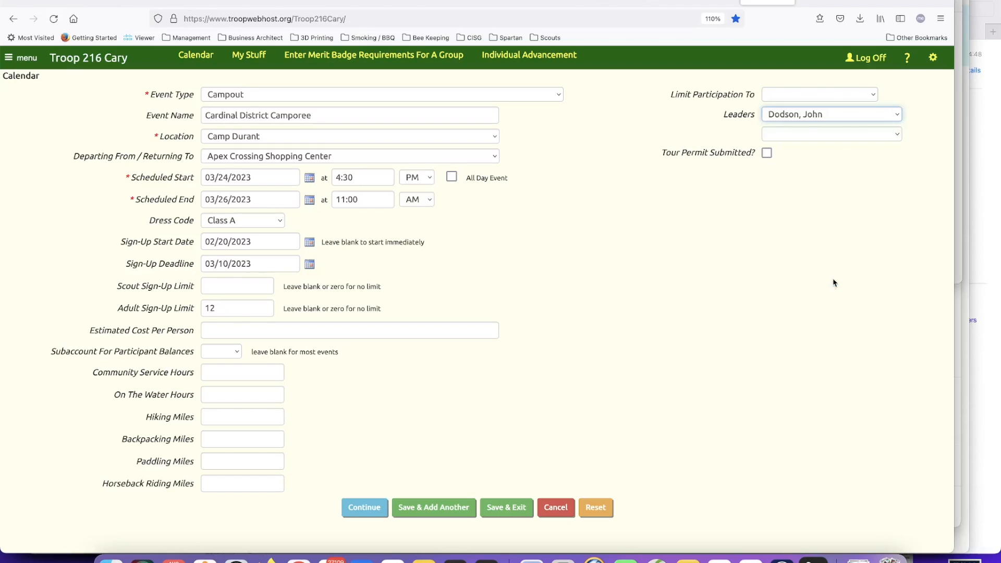
left_click(835, 137)
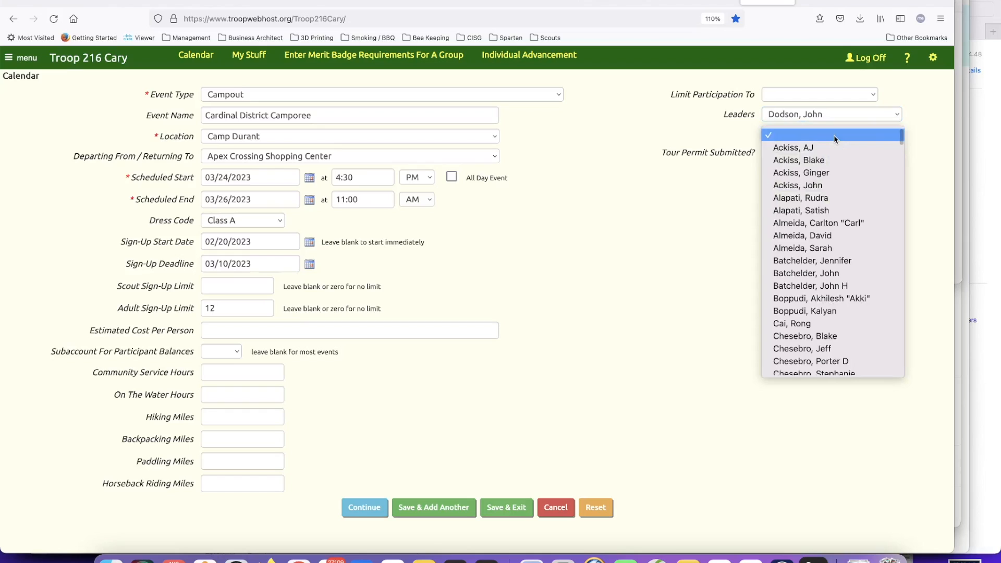
left_click(698, 249)
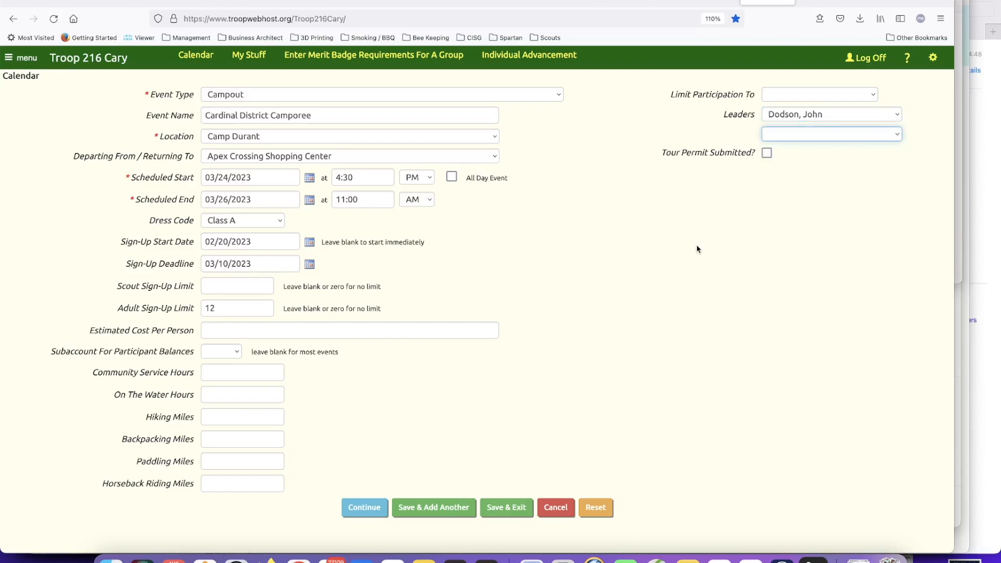
Continue to the full event details and enter the planned activities: Cardinal District Camporee "Old West Theme" more details to come
left_click(365, 509)
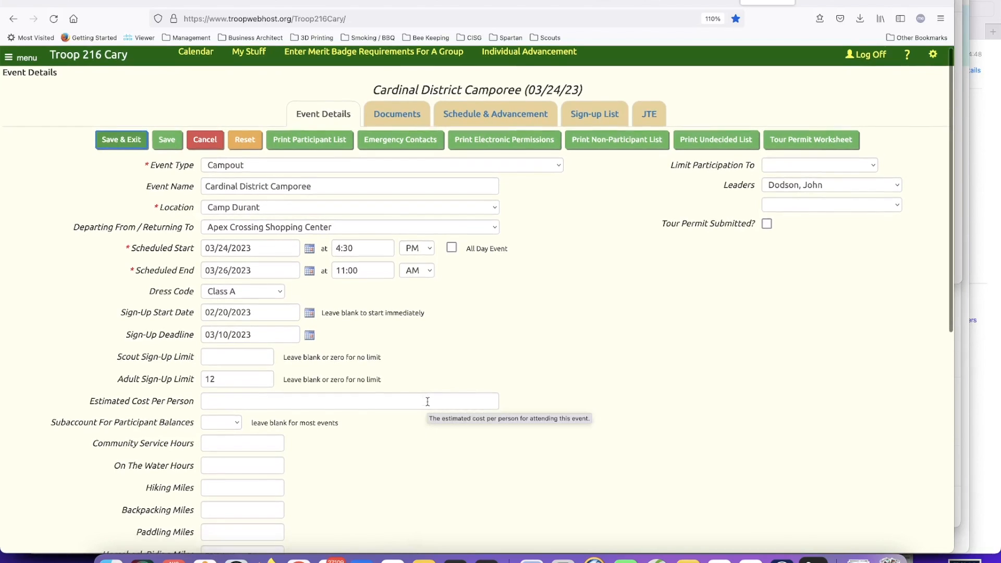
scroll(427, 401, "down", 6)
left_click(304, 346)
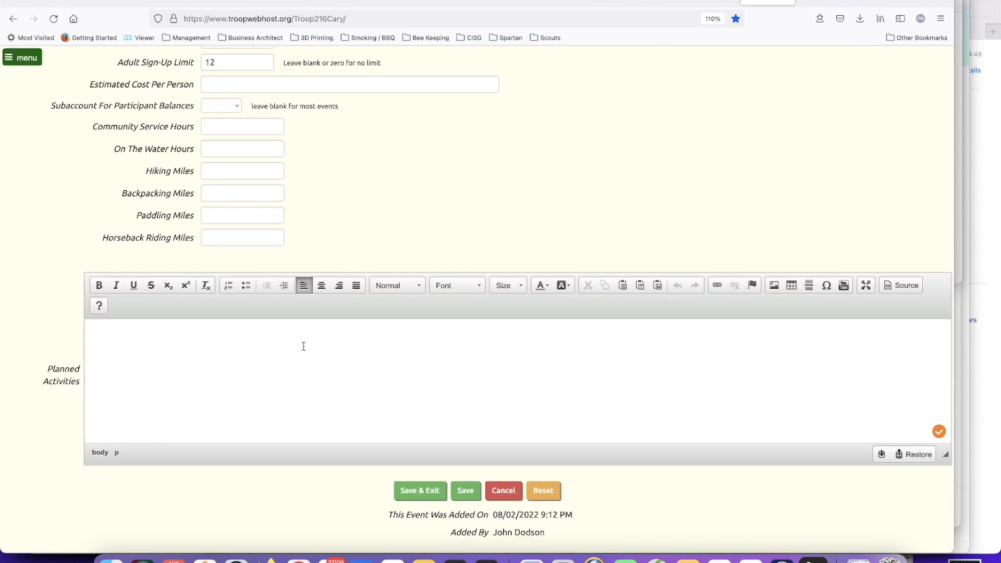
type("Cardinal District Camporee")
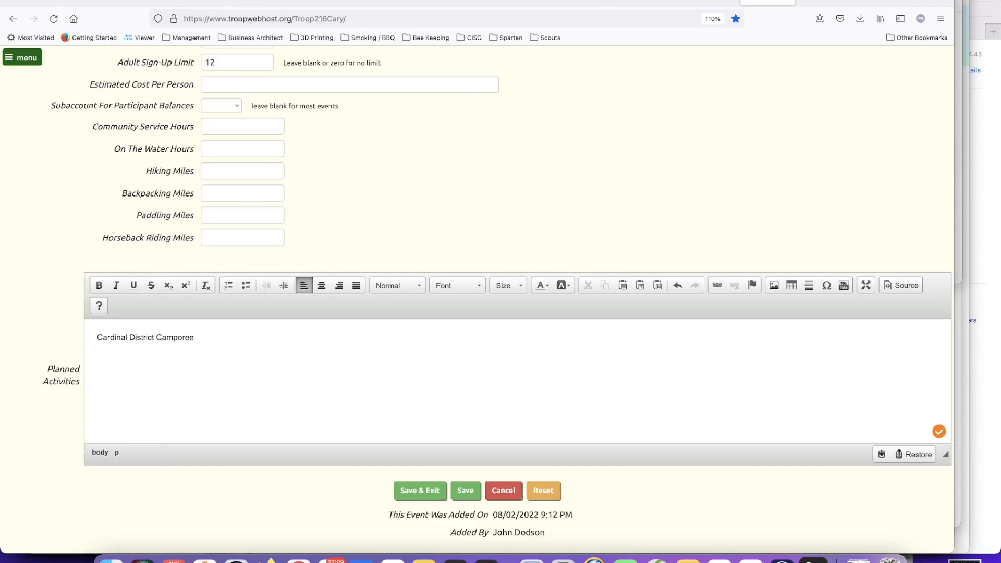
type(" \"Old West Theme\" more details to come.")
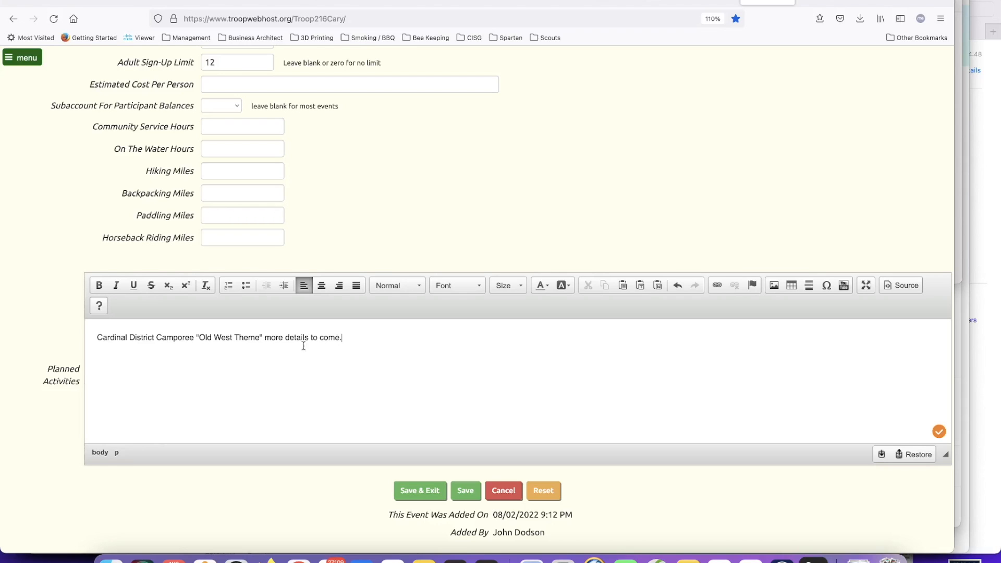
Review the event's details, documents, schedule and advancement, sign-up list and JTE settings, and save and exit the event
scroll(383, 208, "up", 6)
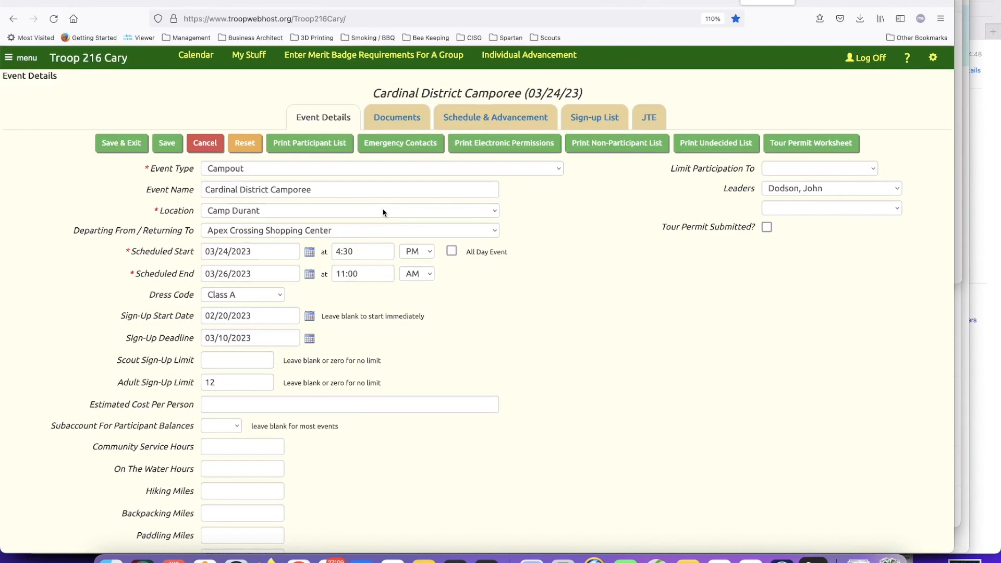
scroll(383, 208, "down", 6)
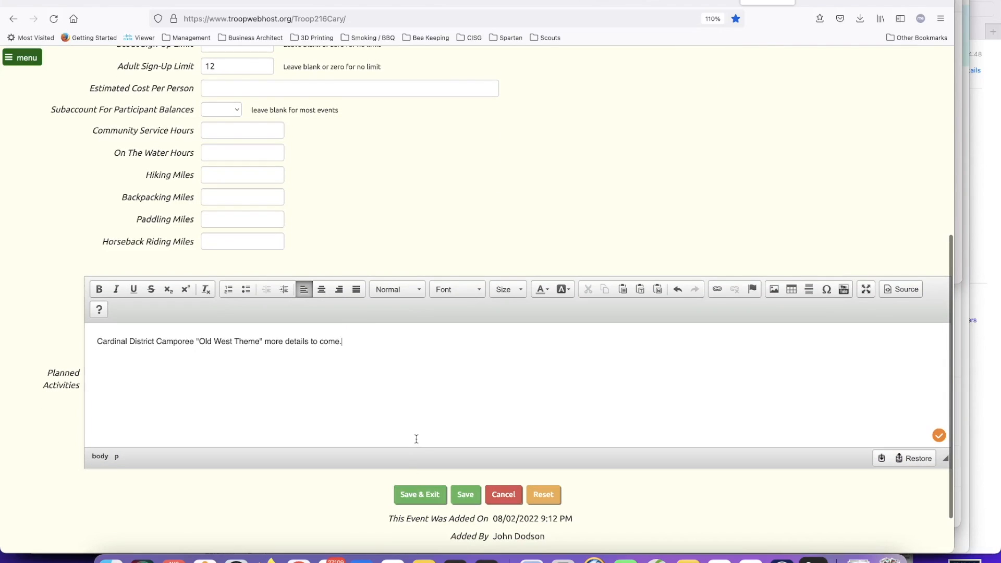
scroll(463, 201, "up", 4)
scroll(462, 198, "up", 2)
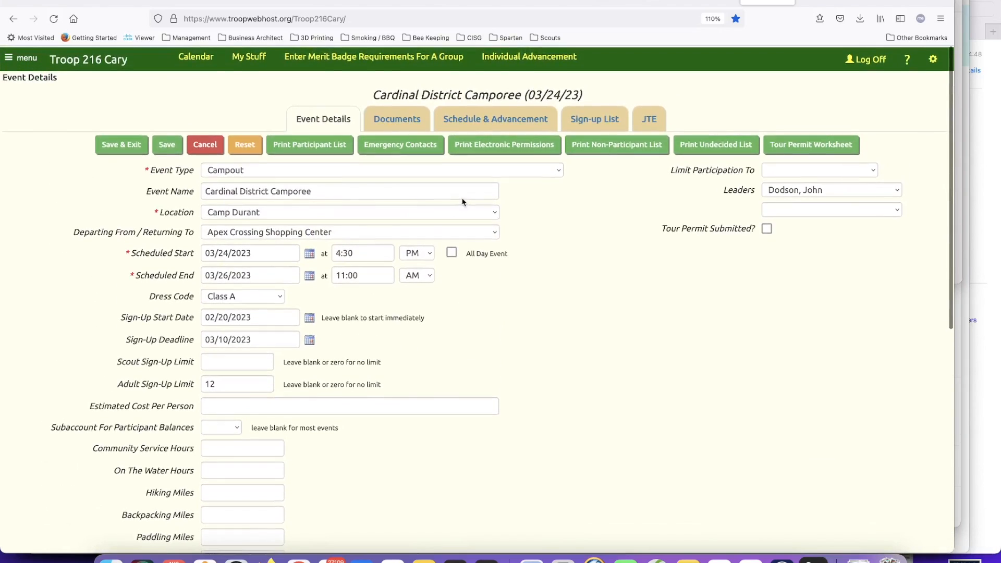
left_click(403, 123)
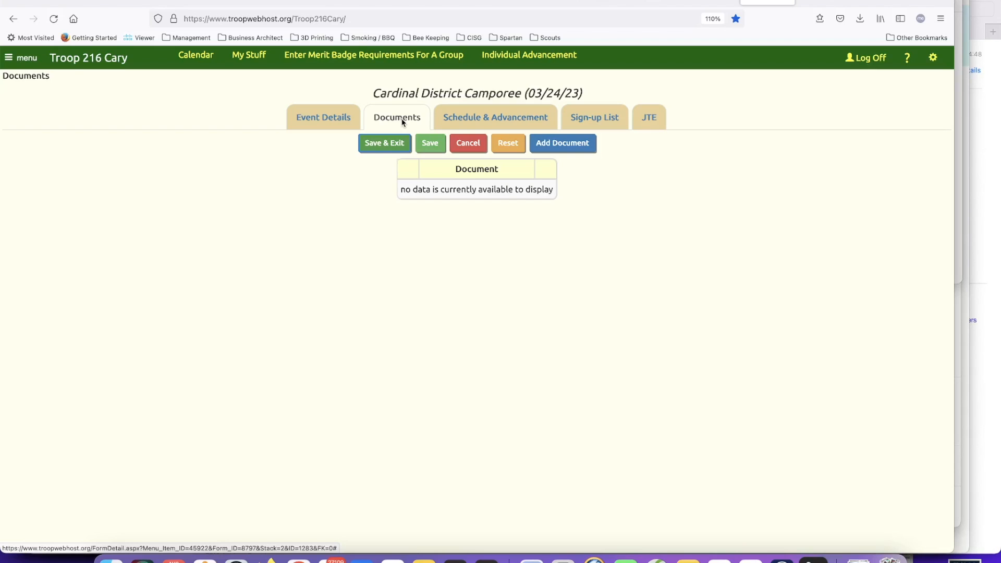
left_click(481, 118)
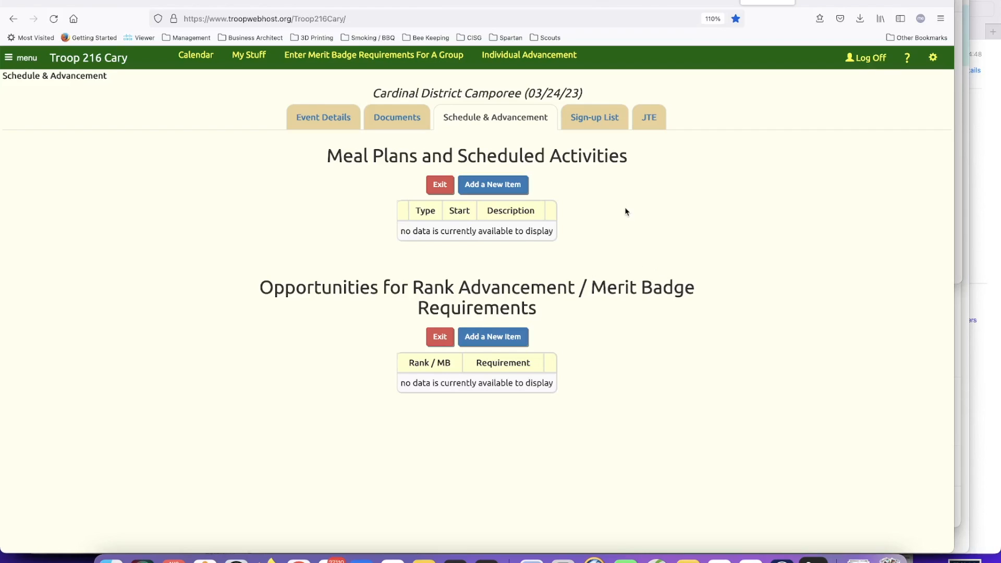
left_click(594, 123)
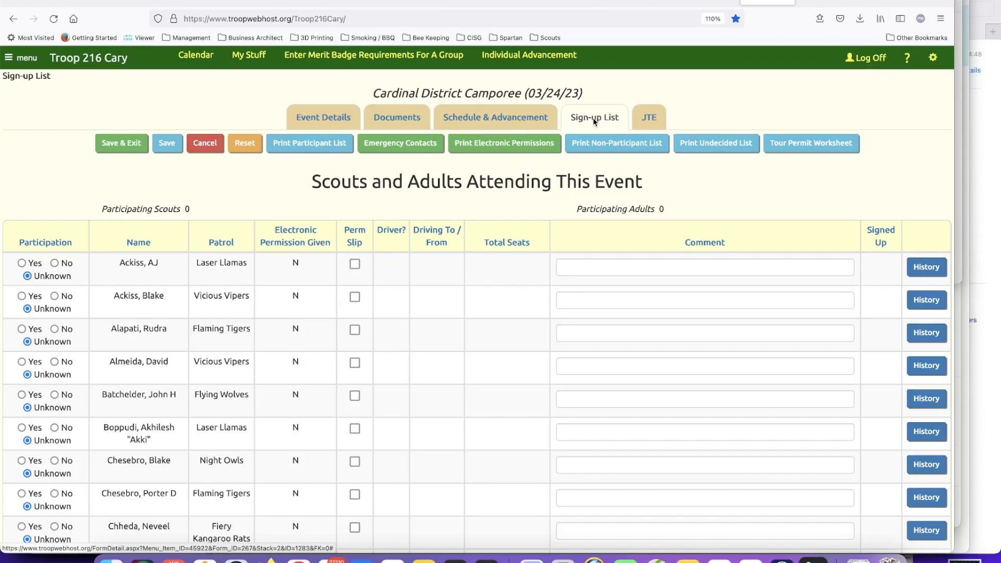
left_click(655, 119)
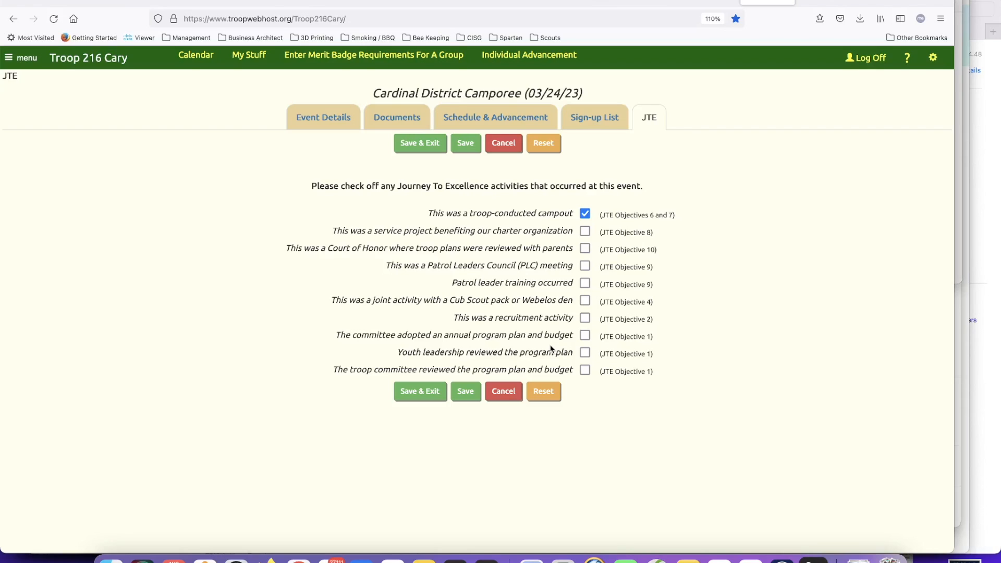
left_click(424, 393)
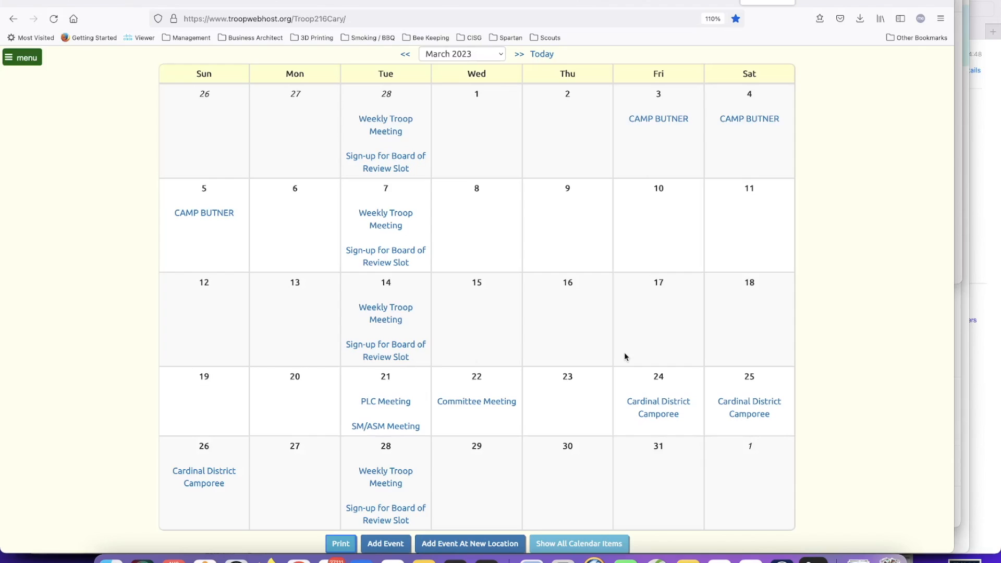
Open the Cardinal District Camporee on March 24 and check its saved details, sign-up dates and attendee sections
left_click(640, 408)
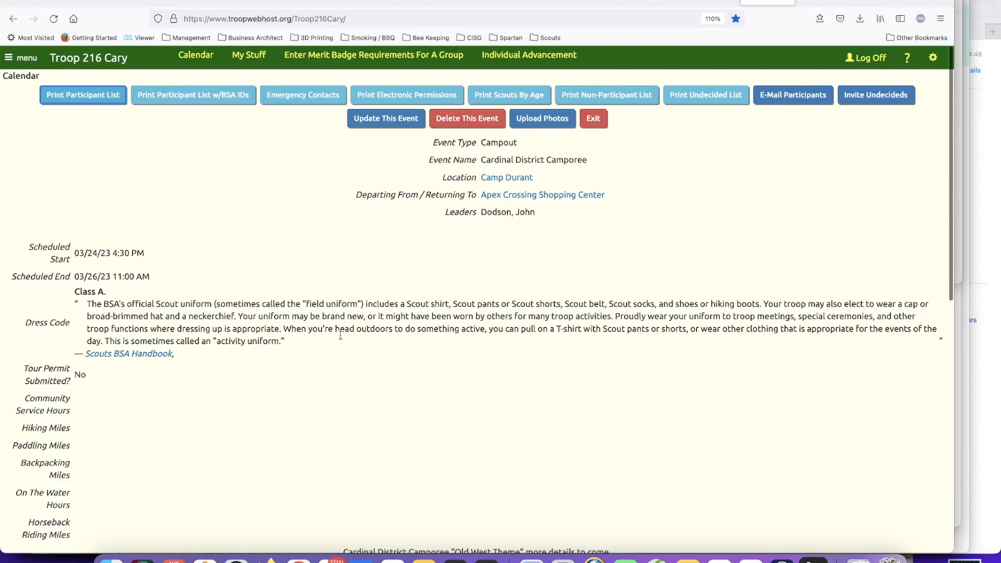
scroll(342, 320, "down", 2)
scroll(341, 324, "down", 5)
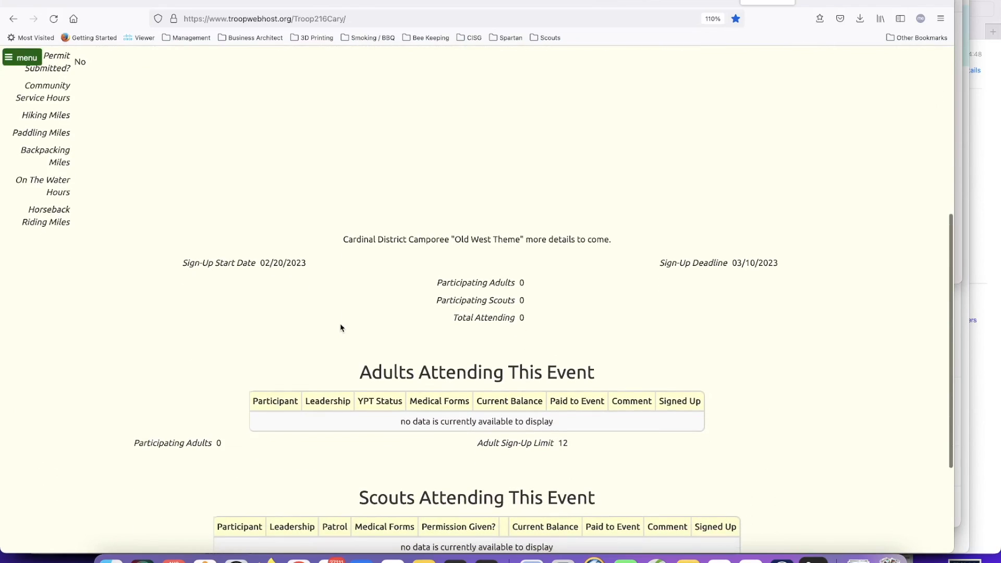
scroll(343, 289, "down", 3)
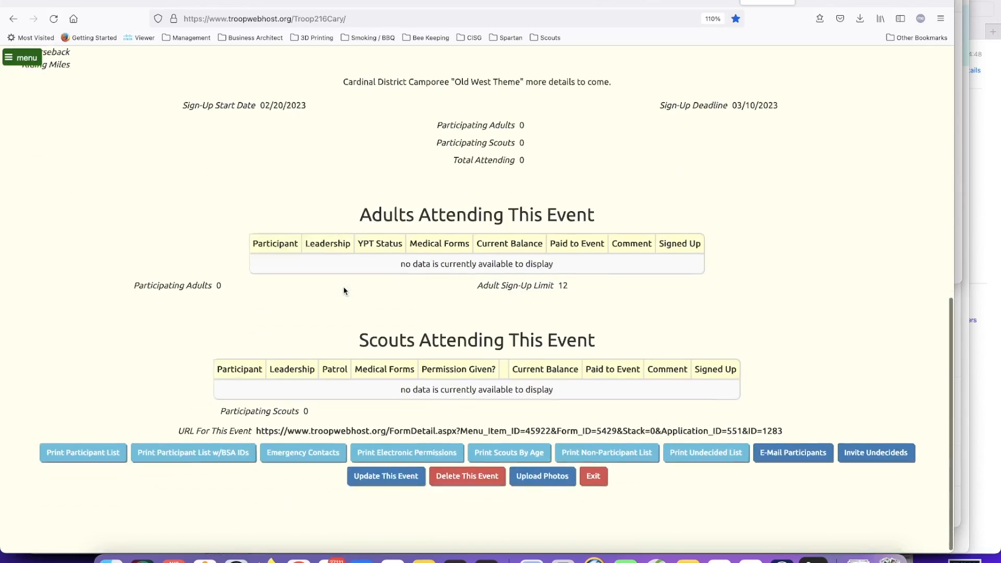
scroll(344, 291, "up", 5)
scroll(344, 290, "up", 3)
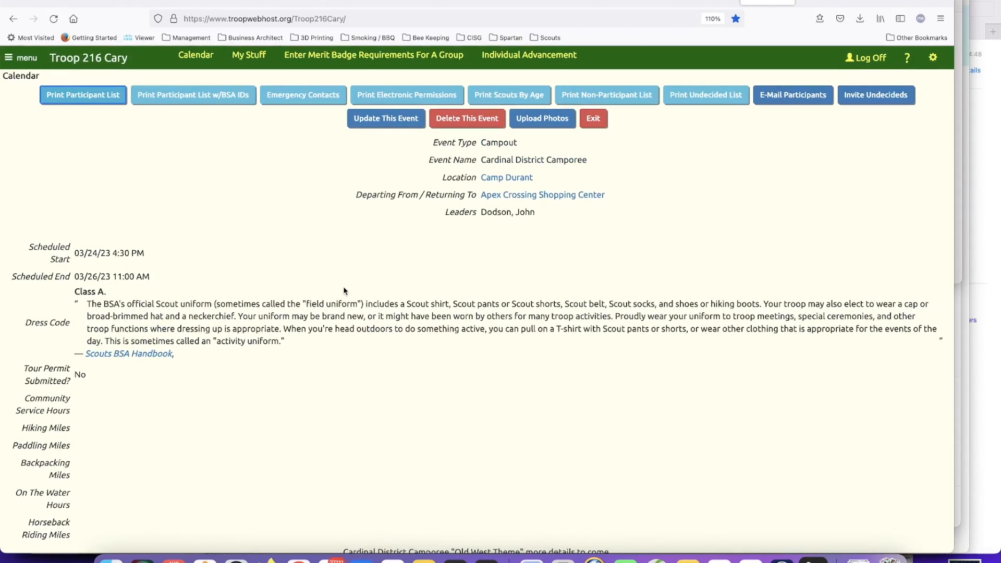